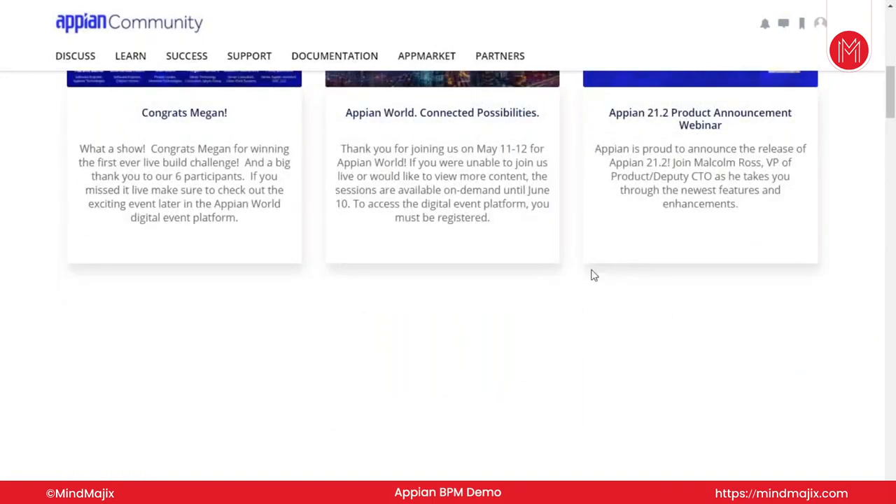
Look over the Appian Community home page and open the Appian documentation site.
scroll(556, 306, down, 3)
scroll(556, 309, up, 5)
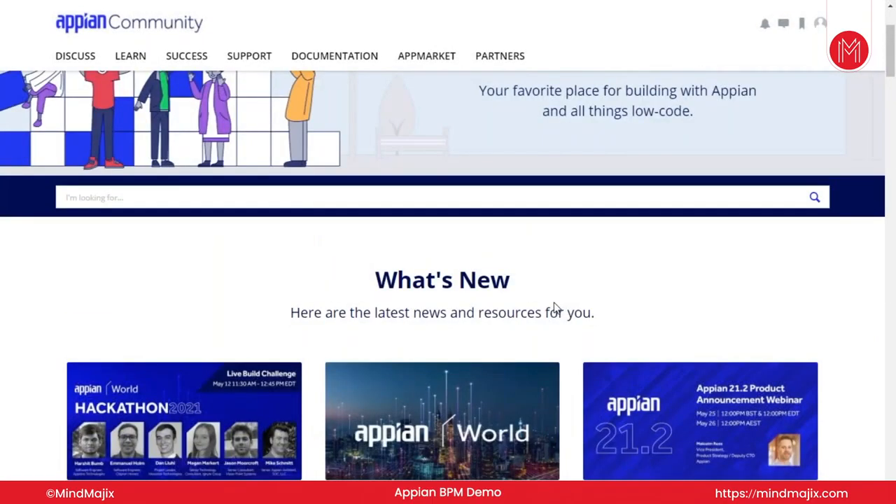
scroll(556, 309, up, 2)
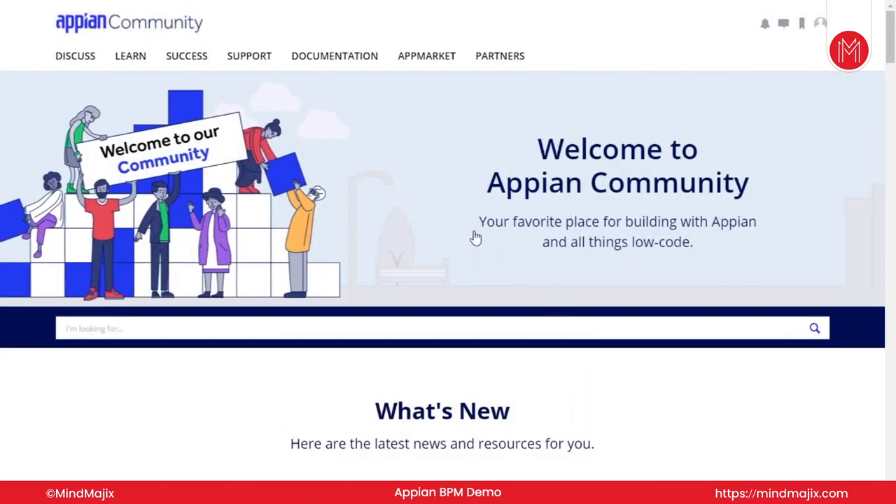
click(321, 304)
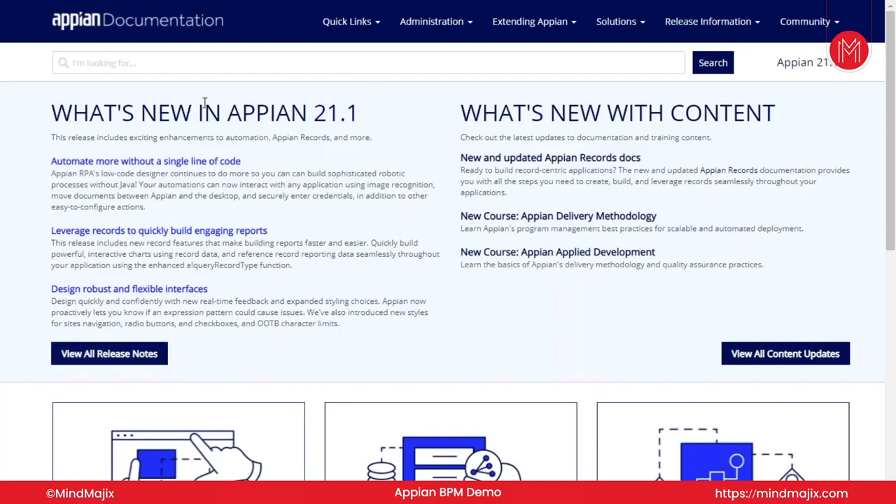
Open the Appian 21.1 release notes and look through the Automation section.
double_click(336, 112)
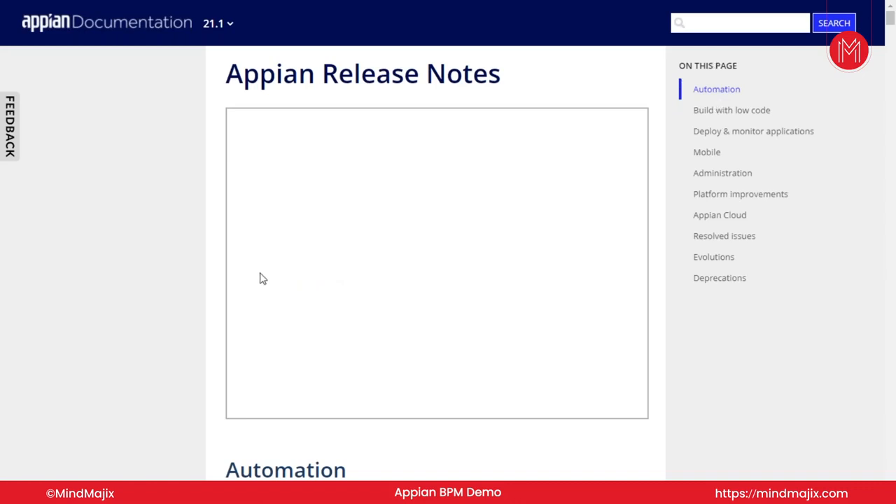
scroll(260, 274, down, 10)
scroll(273, 257, up, 4)
scroll(275, 261, up, 4)
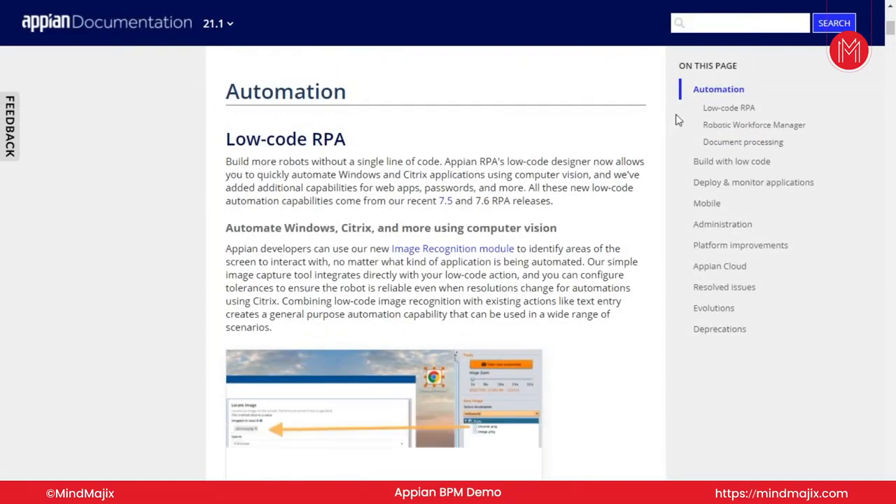
Go to the Build with low code section of the 21.1 release notes and review the Appian Records reporting enhancements.
click(719, 168)
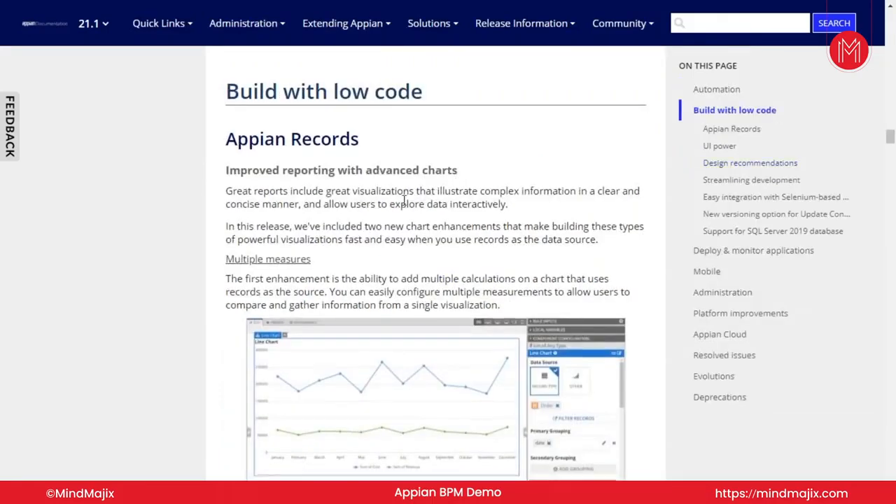
scroll(405, 210, down, 2)
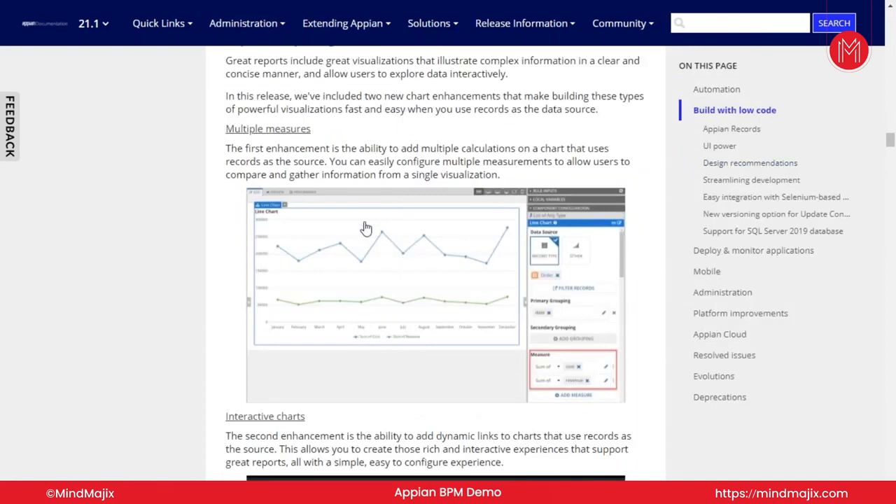
scroll(411, 210, down, 5)
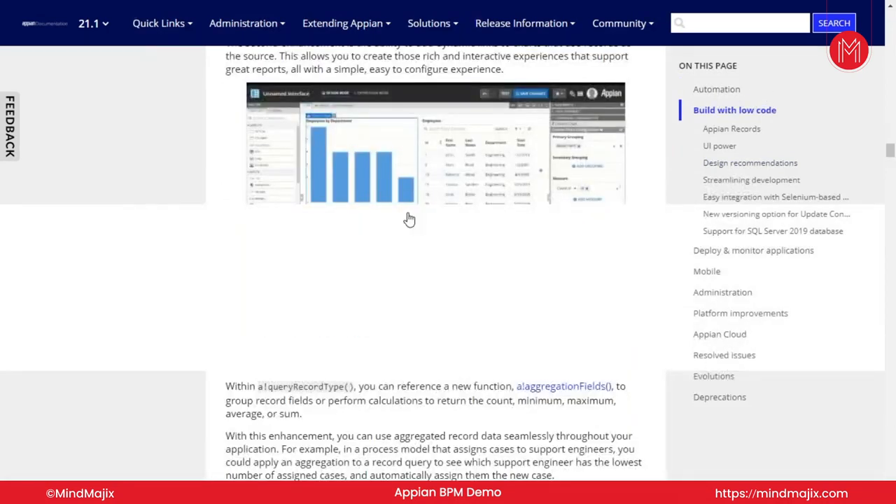
scroll(455, 252, up, 7)
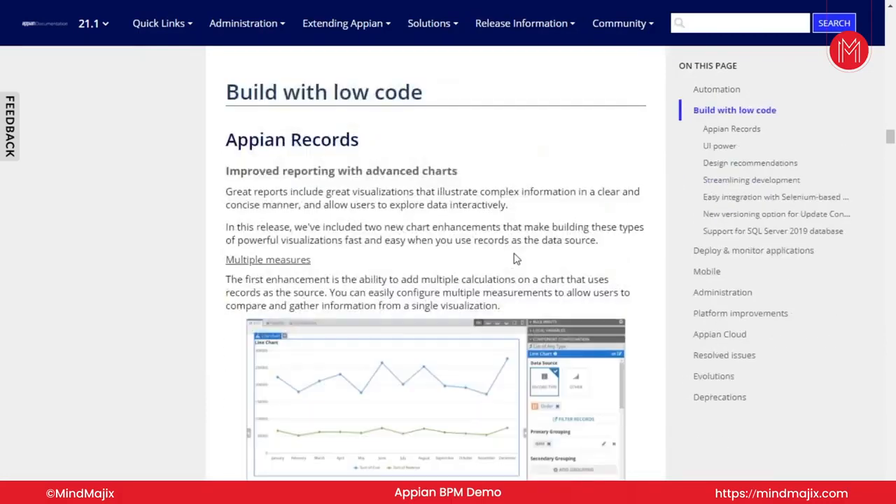
scroll(514, 258, up, 6)
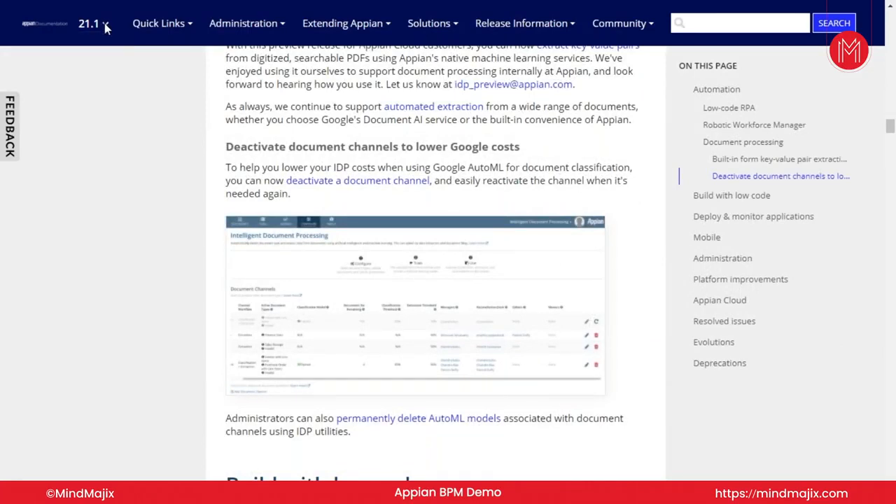
Switch the release notes to version 20.4 and look through its Appian RPA section.
click(105, 27)
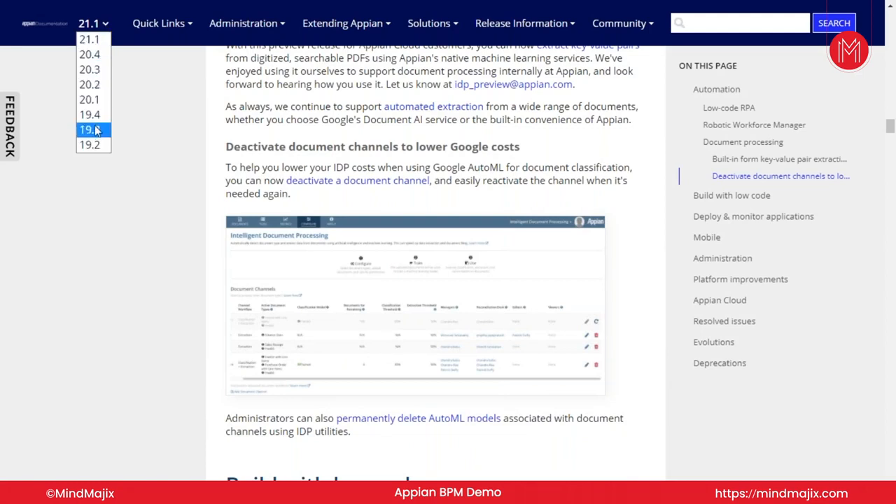
click(91, 56)
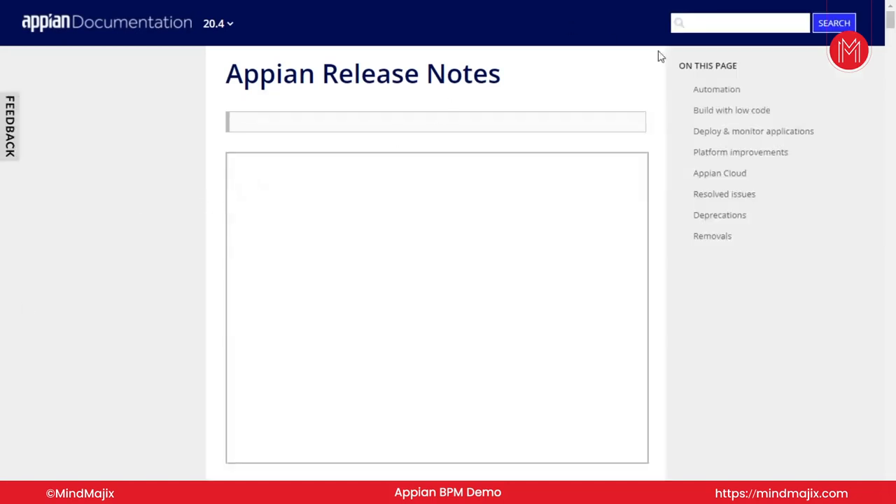
scroll(427, 156, down, 8)
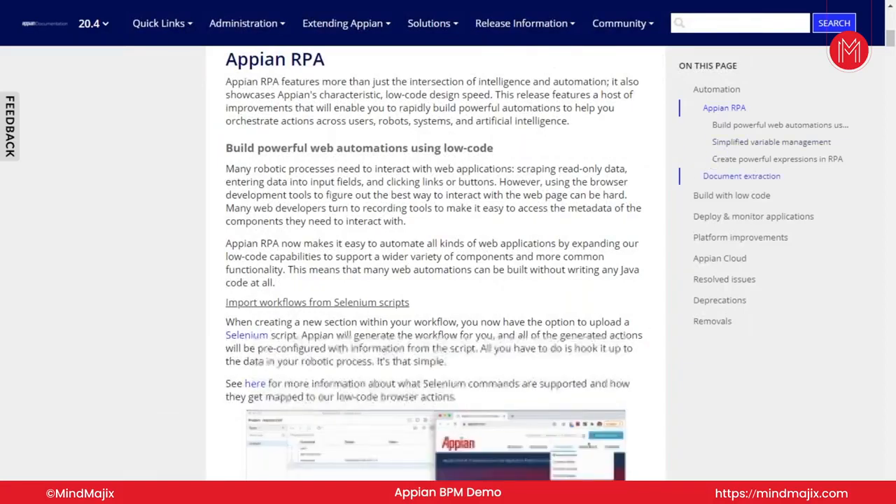
scroll(482, 223, down, 4)
scroll(482, 223, down, 6)
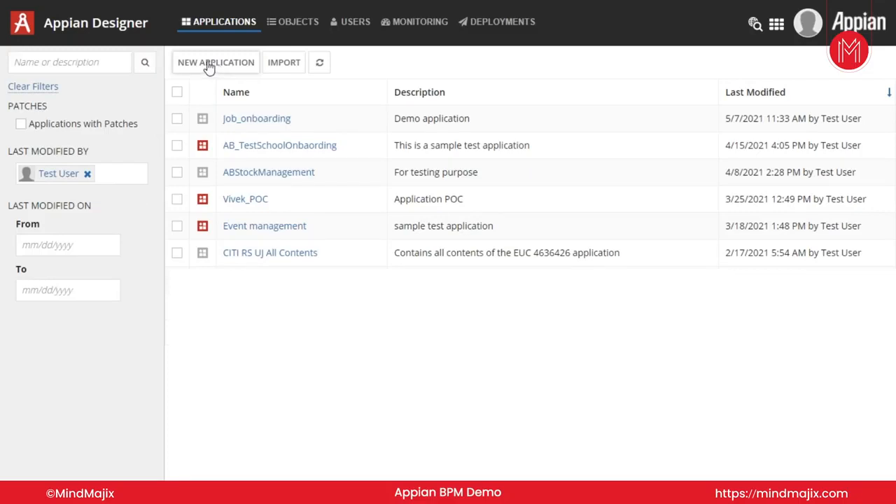
Create an application from scratch named My First Application with the description "Thisis my first appian application." and save its default security.
click(247, 66)
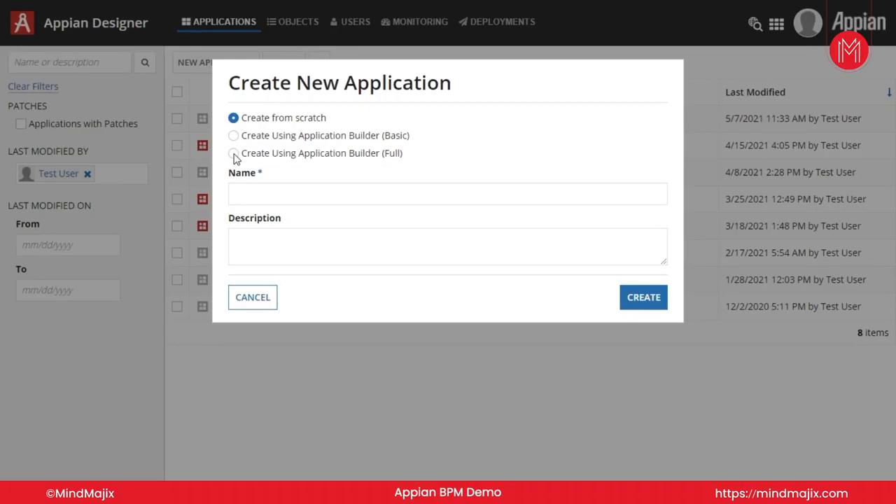
click(301, 195)
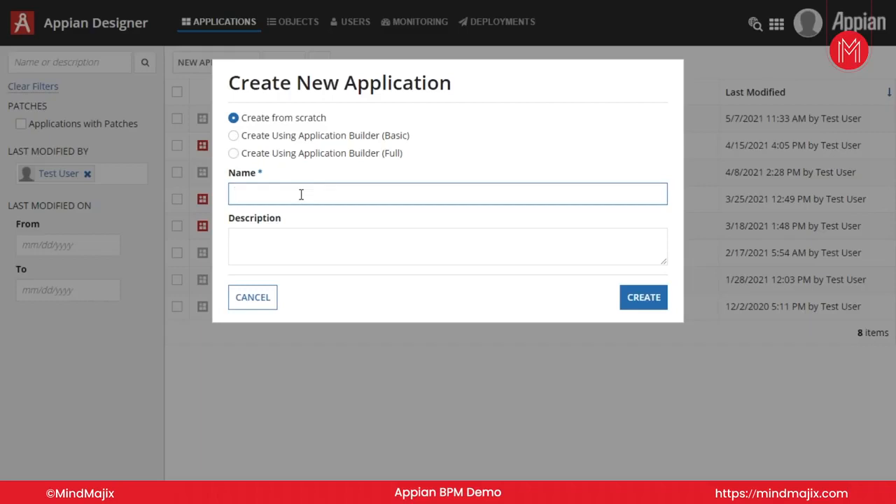
text(My First Application)
click(287, 243)
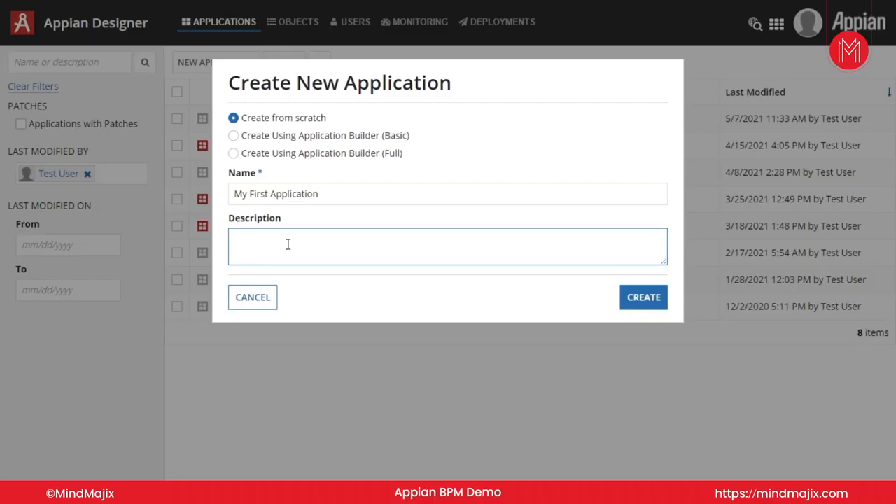
text(This is my first appian application)
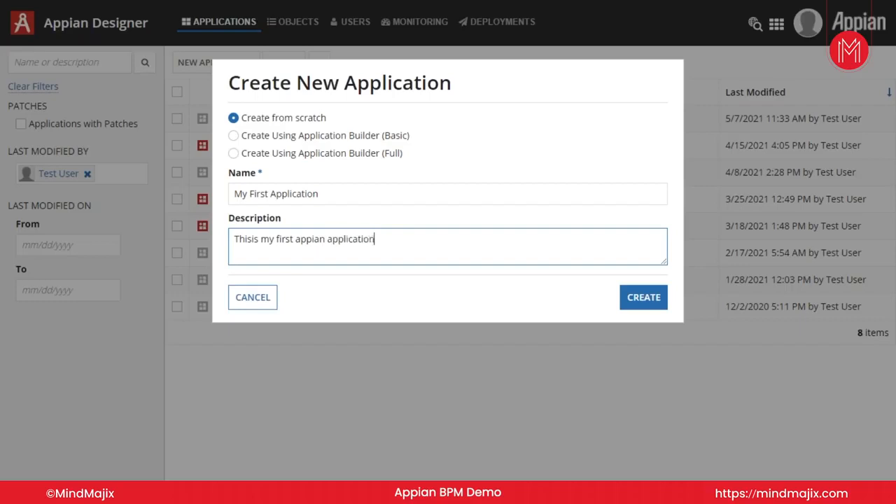
text(.)
click(636, 308)
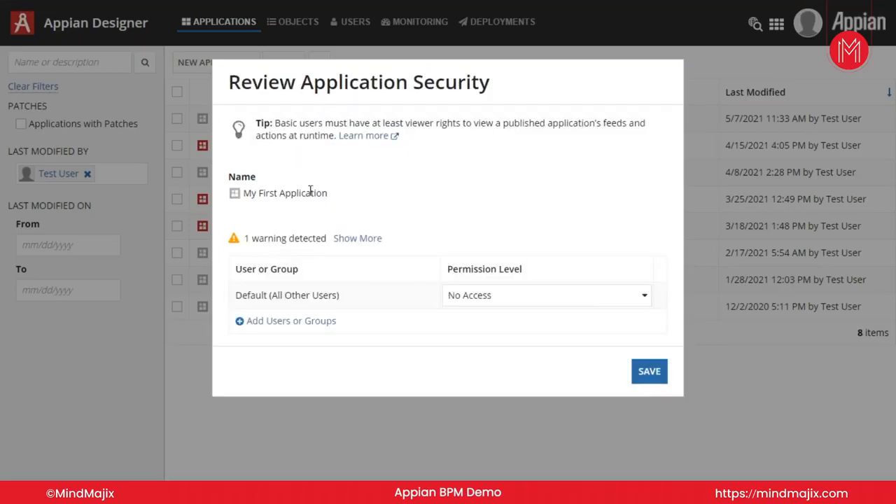
click(651, 371)
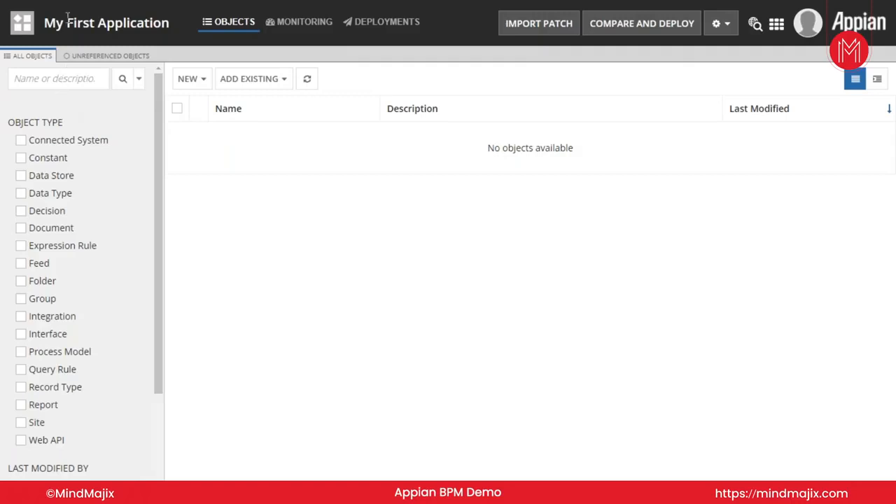
Examine the new application's object search and its object type and last-modified filters.
drag(48, 25, 278, 77)
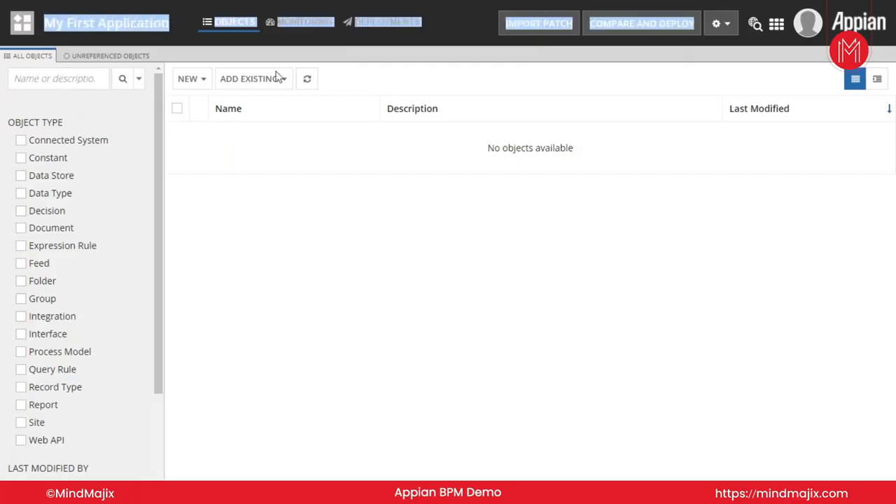
click(280, 216)
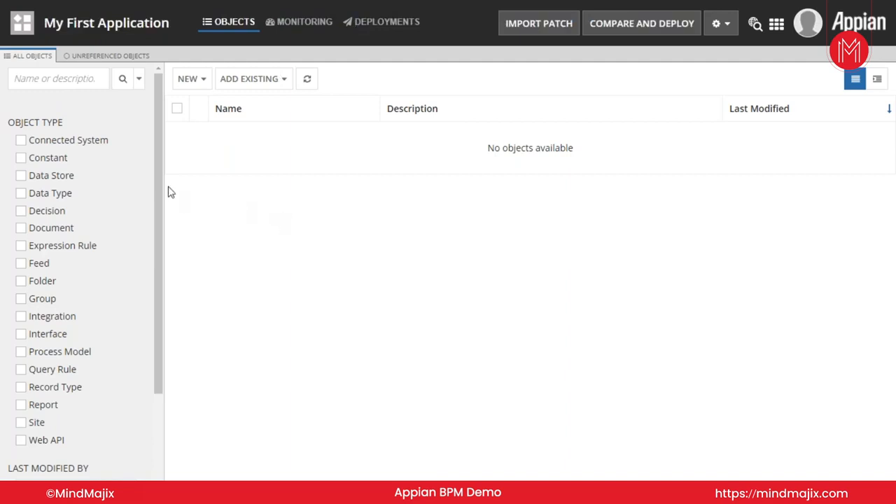
click(50, 78)
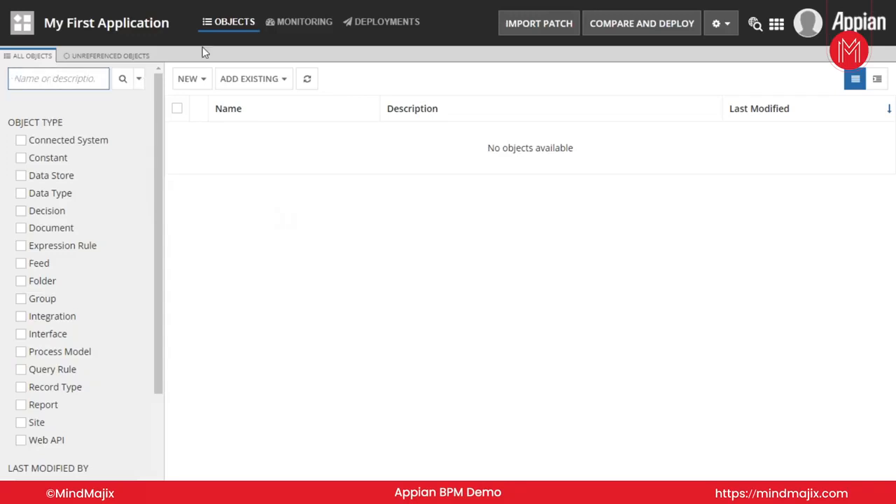
scroll(54, 154, down, 2)
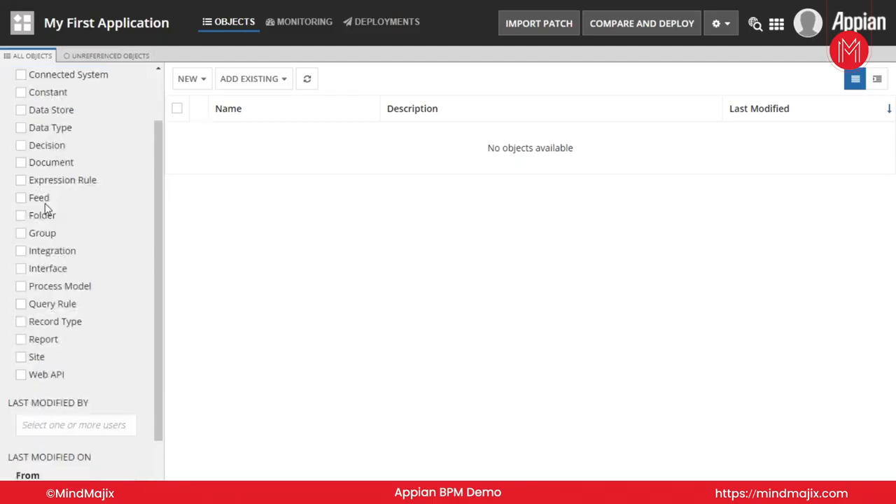
scroll(53, 273, up, 2)
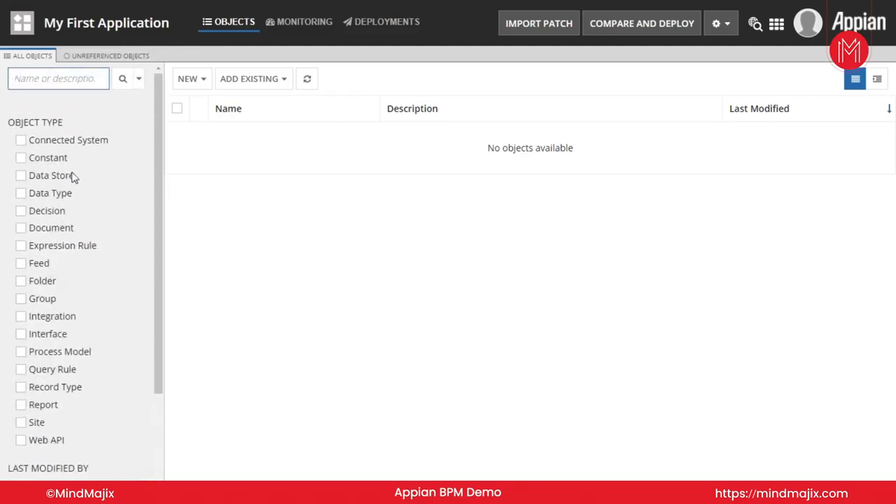
scroll(85, 184, down, 2)
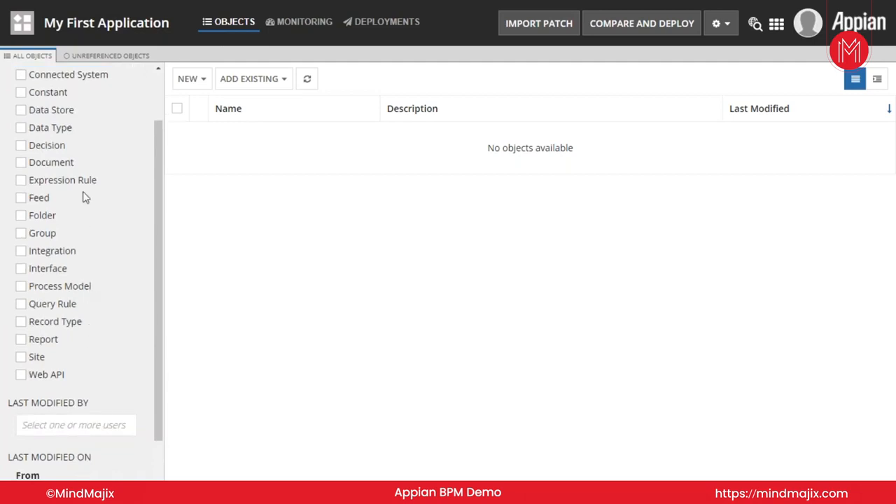
scroll(95, 187, down, 2)
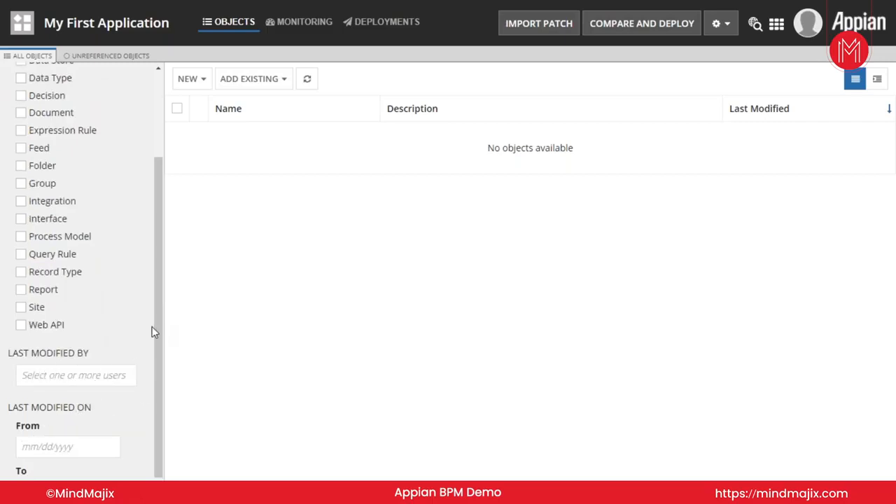
scroll(119, 329, down, 1)
scroll(138, 278, up, 4)
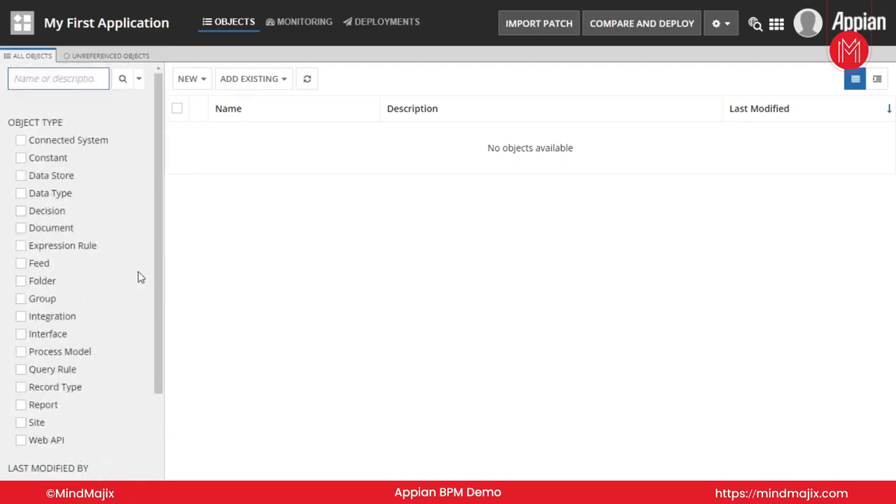
Start a new group named MFA_Admin with the description "Group contains all the member with Admin rights to this application.".
click(200, 81)
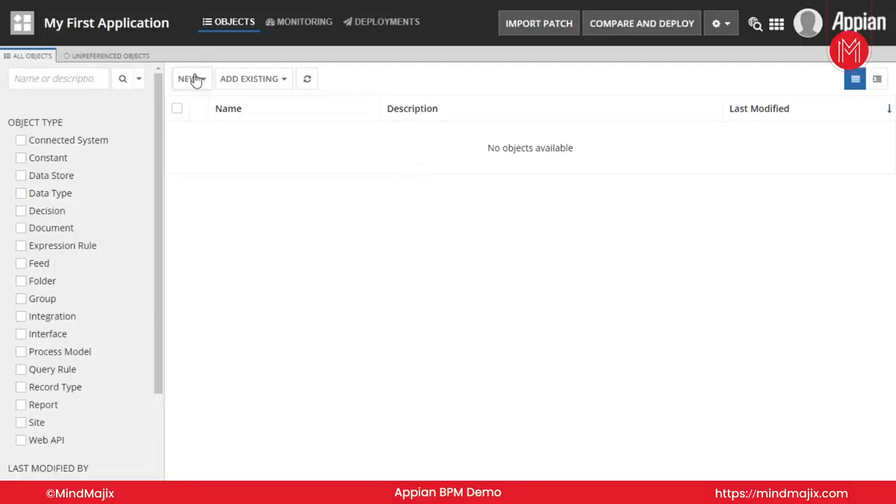
click(195, 79)
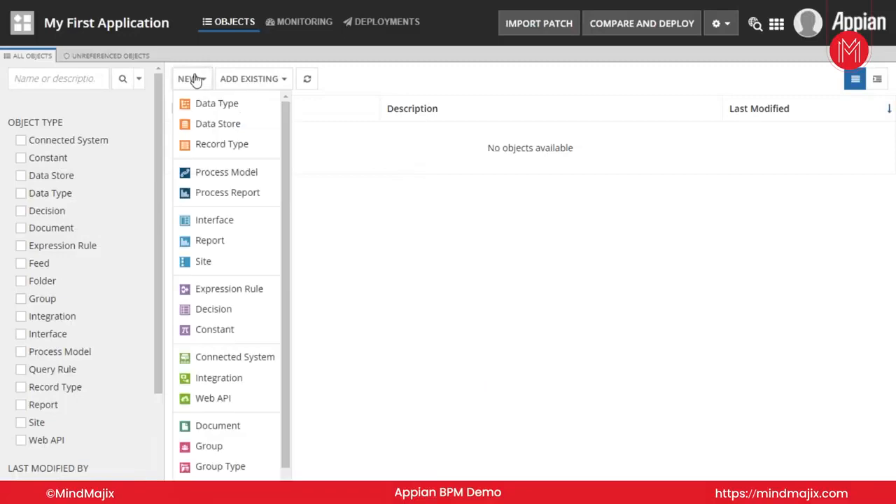
scroll(217, 441, down, 1)
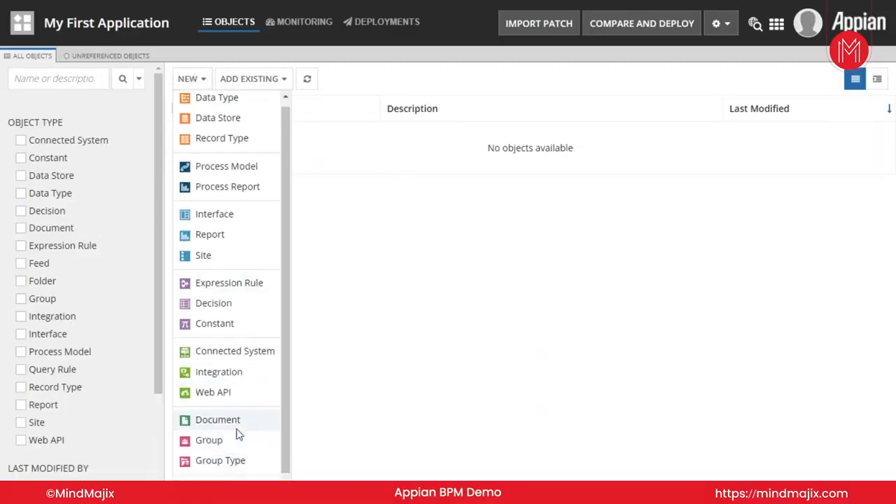
click(212, 425)
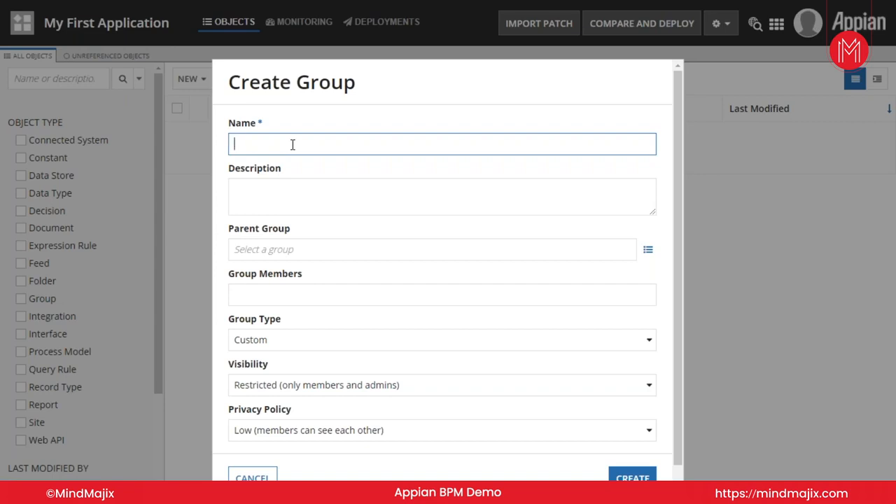
text(MFA_Admin)
click(283, 189)
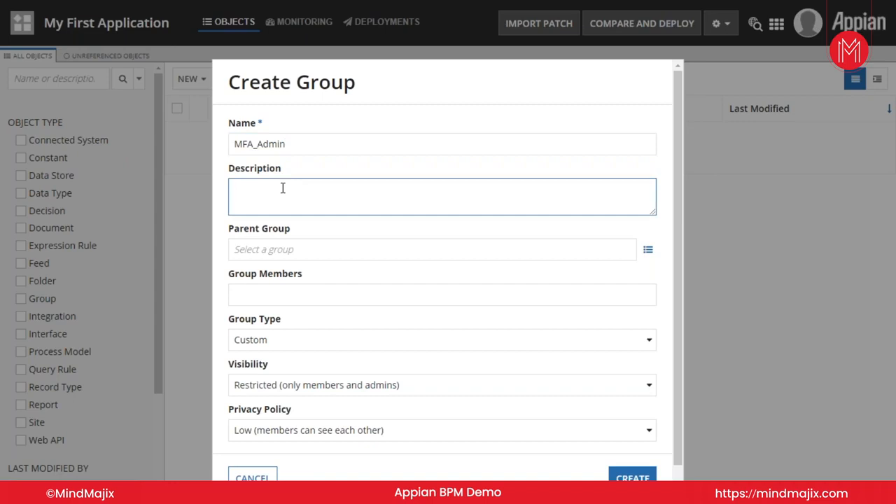
text(Group contains all the member with Admin rights to this application.)
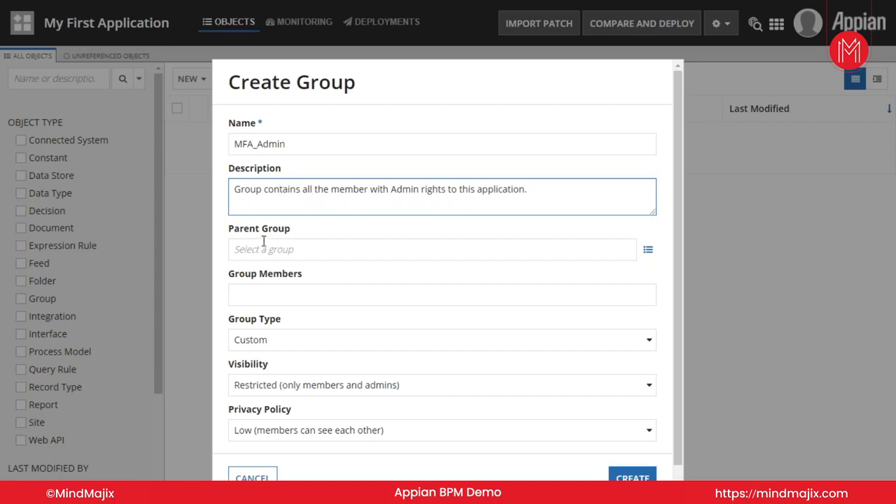
Create the group with no members, Restricted visibility and a Low privacy policy, and save its default security.
click(290, 297)
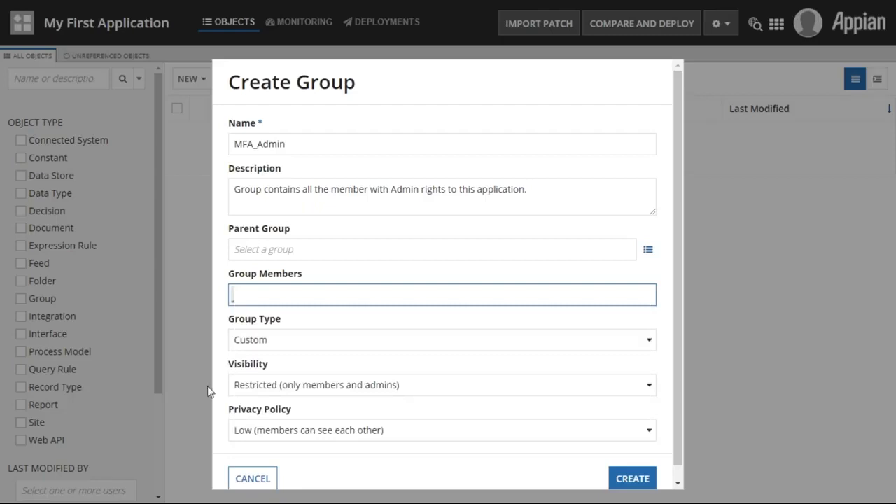
scroll(244, 374, down, 1)
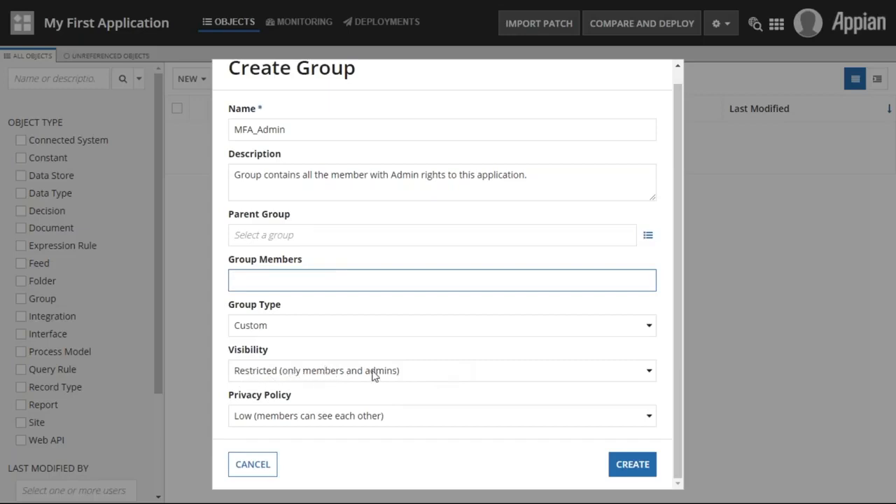
click(646, 373)
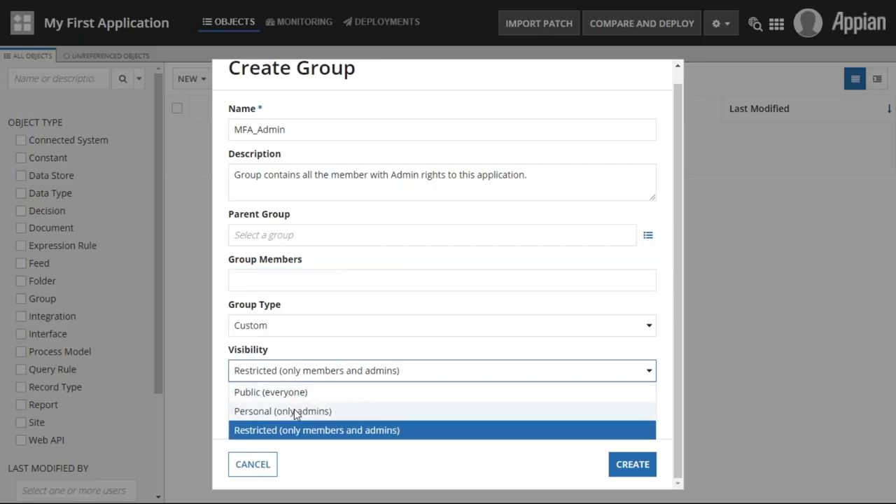
click(383, 347)
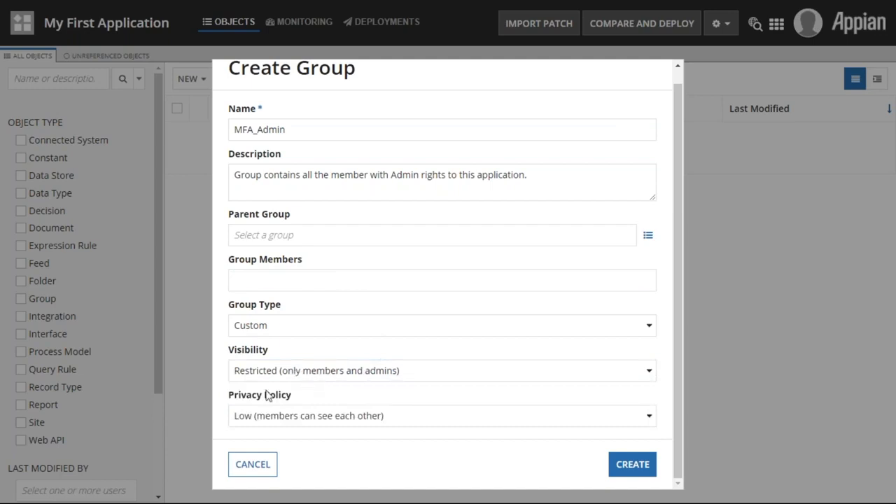
click(435, 420)
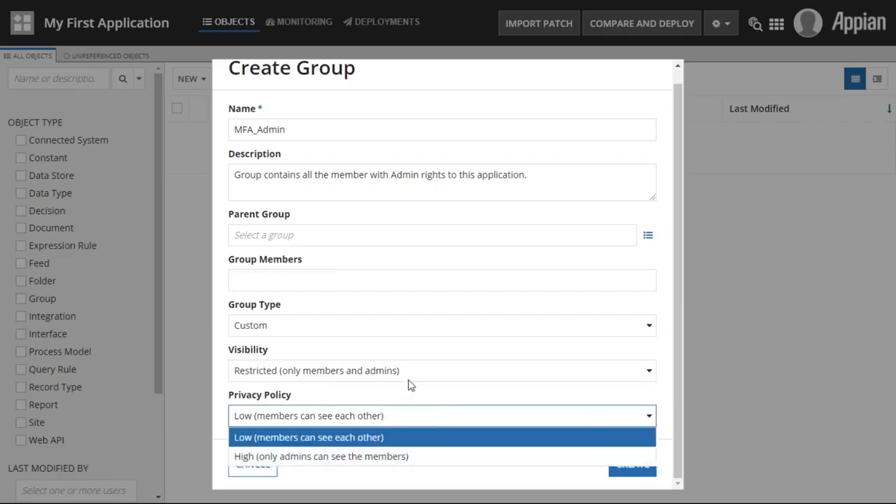
click(414, 399)
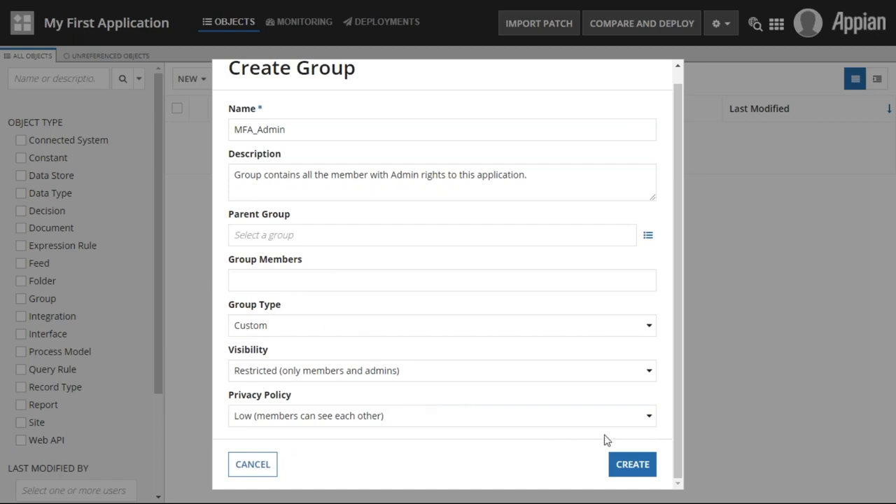
click(631, 465)
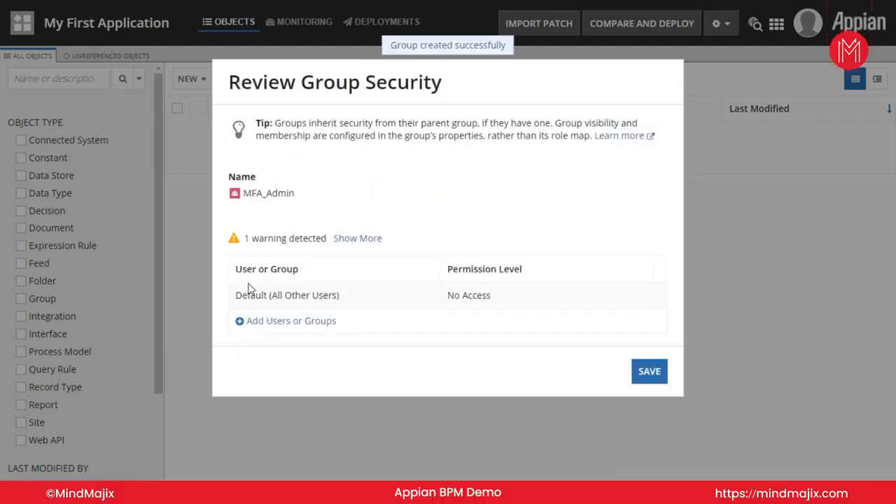
click(651, 377)
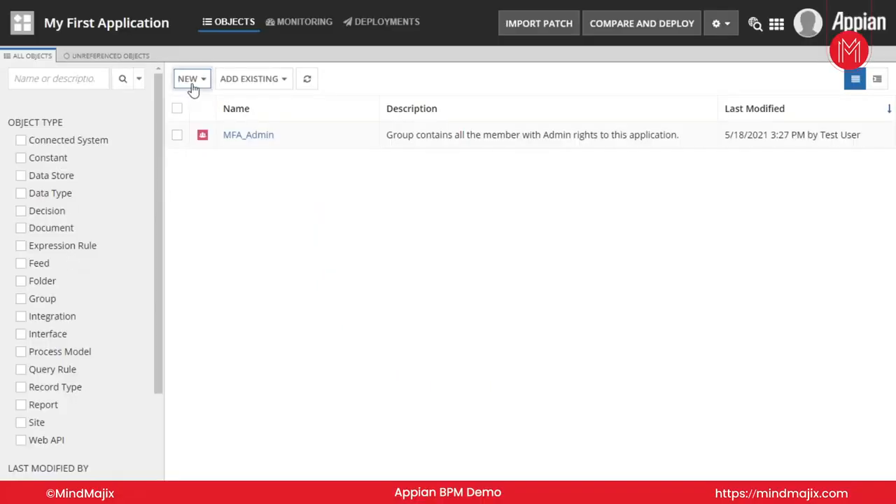
Create a rule folder named MFA_Interfaces with the description "Folder Contains all interfaces of My First Application".
click(193, 84)
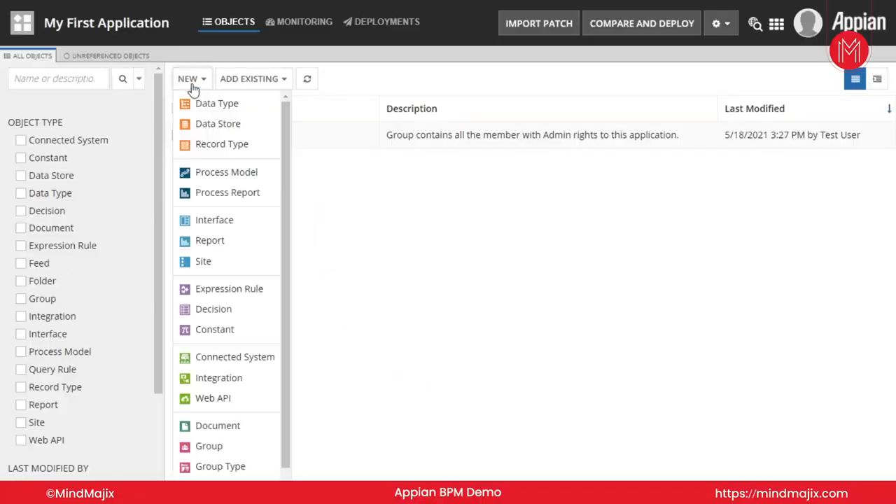
click(332, 209)
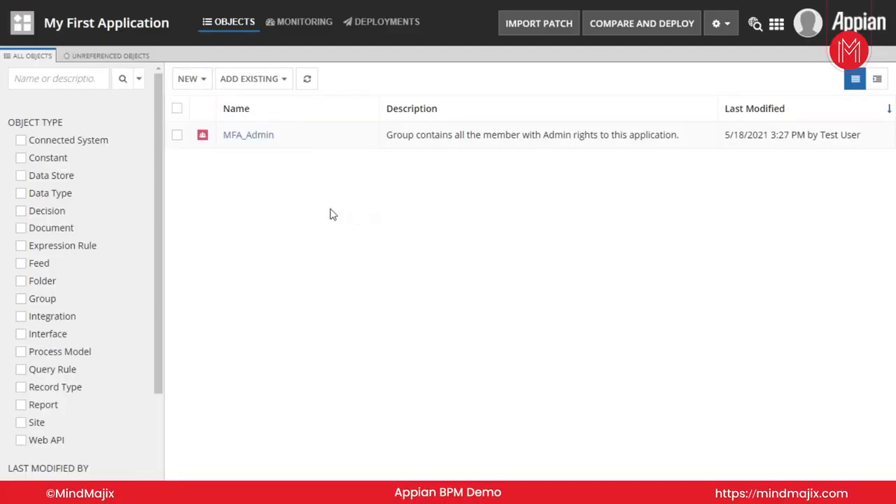
click(201, 89)
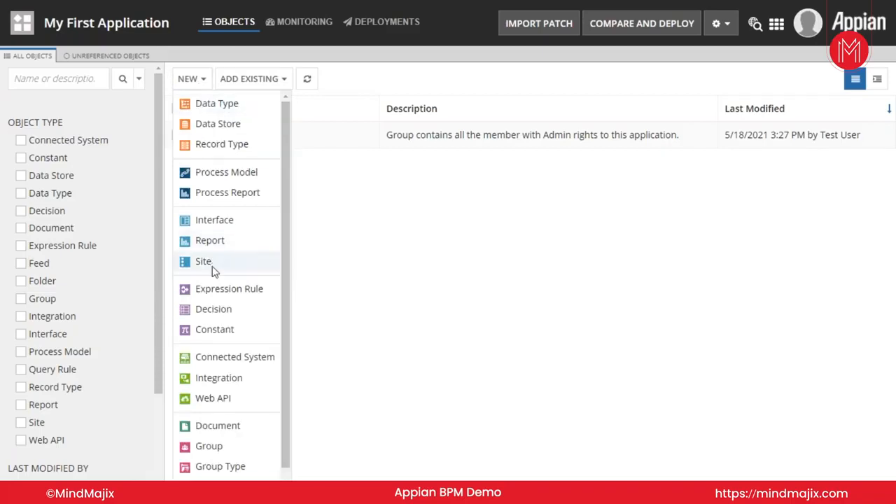
scroll(214, 301, down, 1)
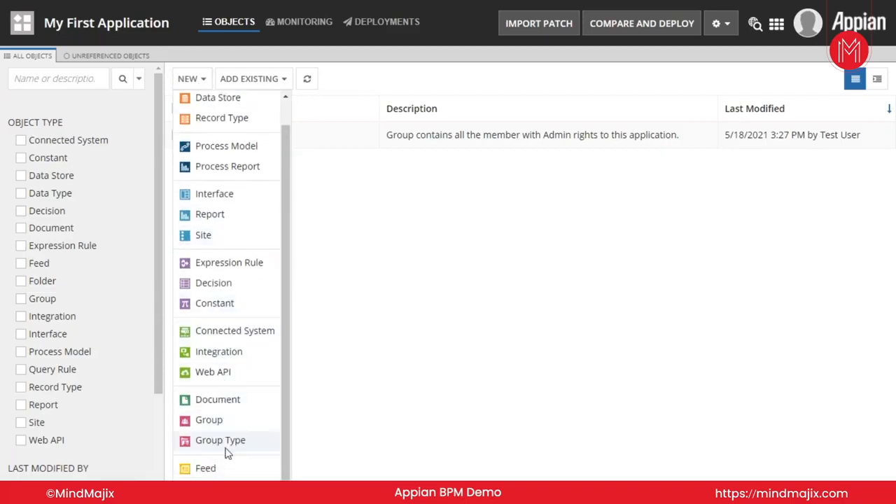
click(217, 483)
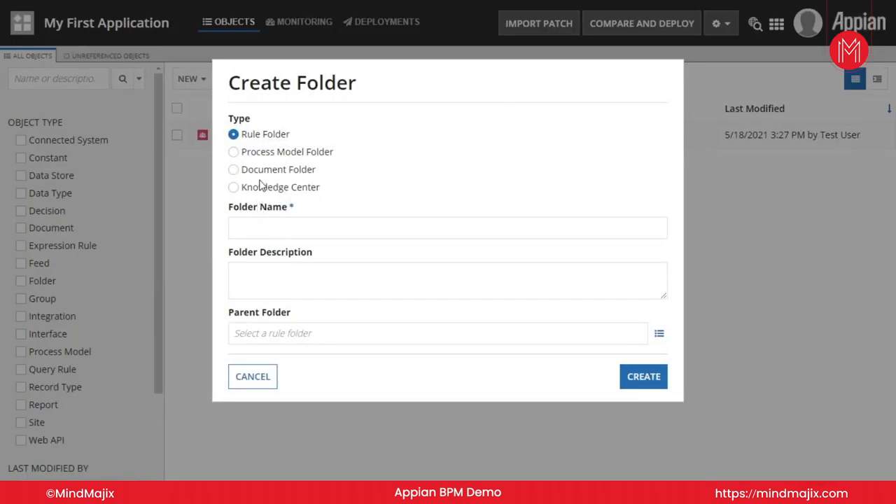
click(259, 228)
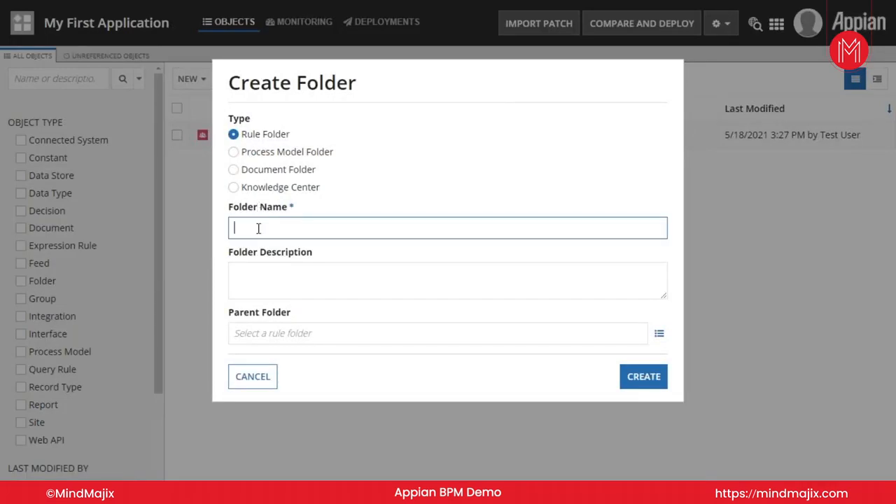
text(MFA_Interfaces)
click(255, 276)
text(Folder Contains )
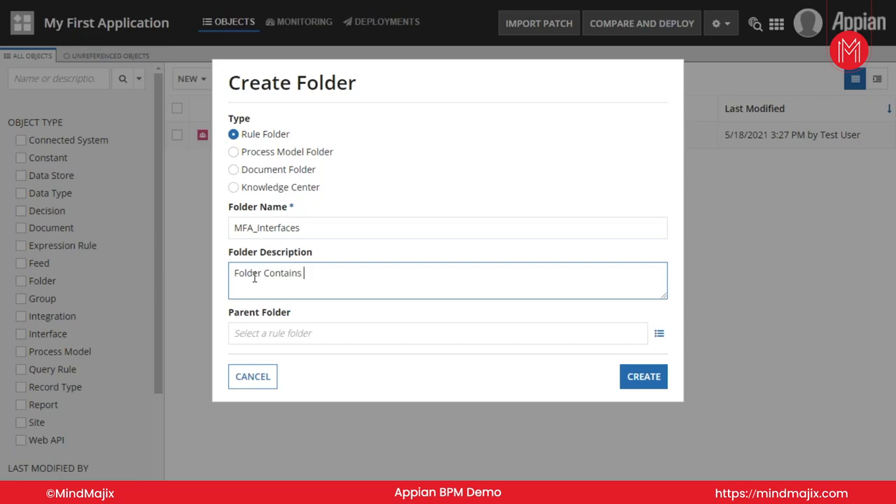
text(all interfcaces of)
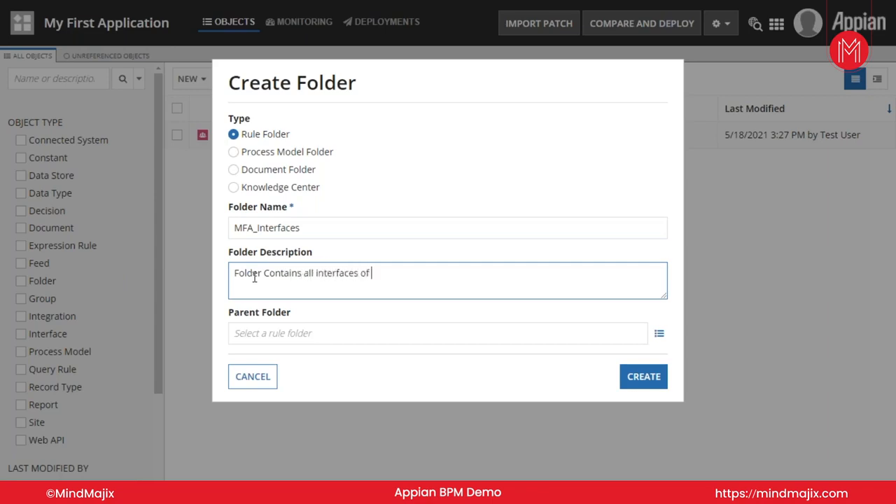
text( m)
key(BackSpace)
text(My First Application)
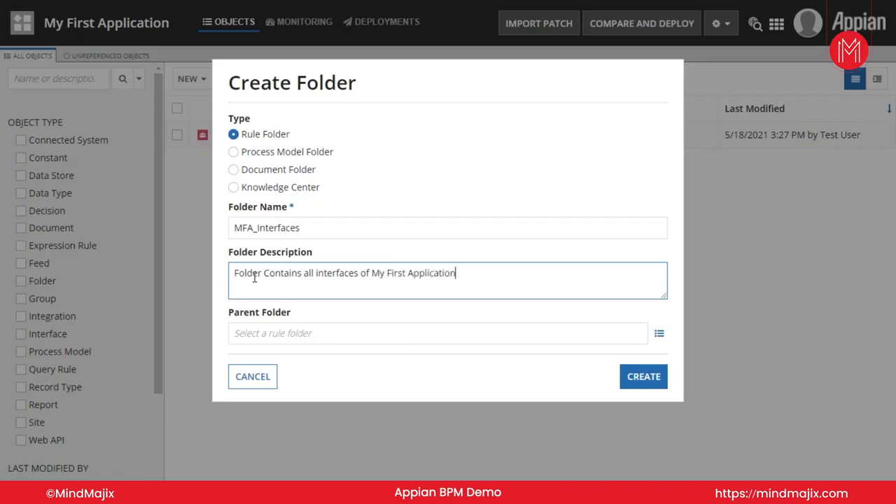
click(643, 385)
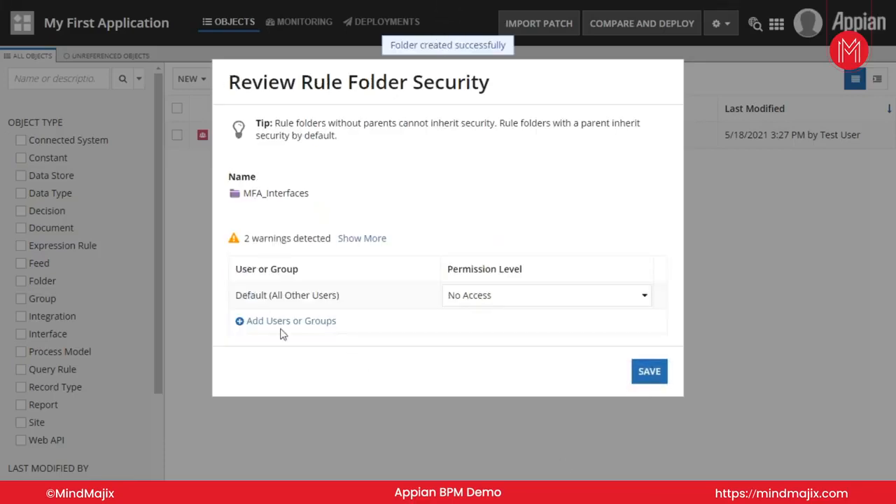
Add a user or group entry to the rule folder's security and choose its permission level.
click(290, 321)
click(499, 326)
click(482, 346)
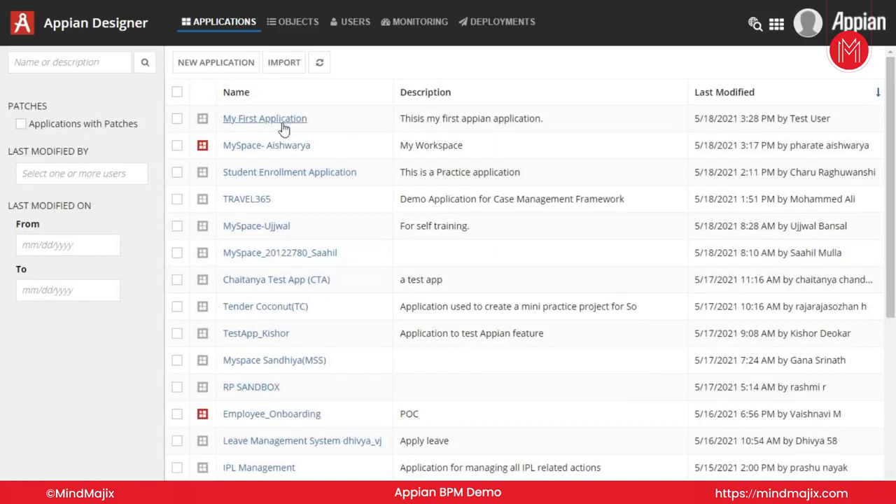
In My First Application, create an interface from scratch named MFA_myFirstInterface, described as "This is my first interface", saved in the MFA_Interfaces folder.
click(285, 124)
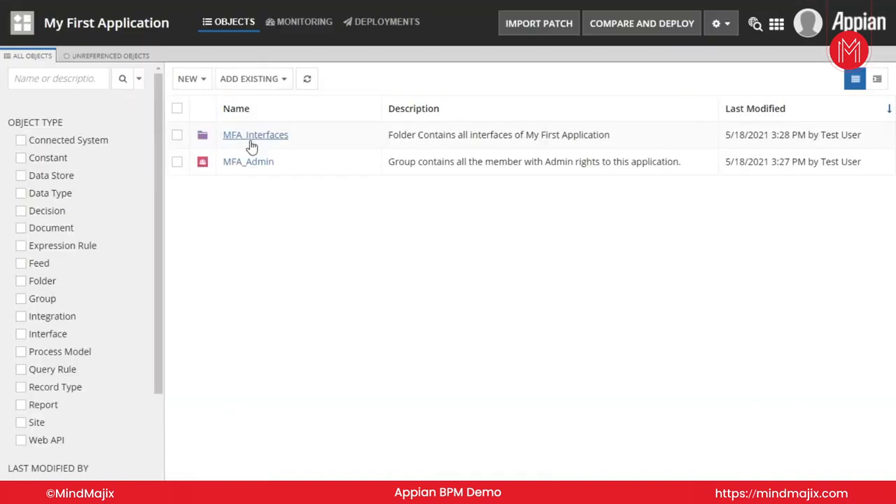
click(192, 82)
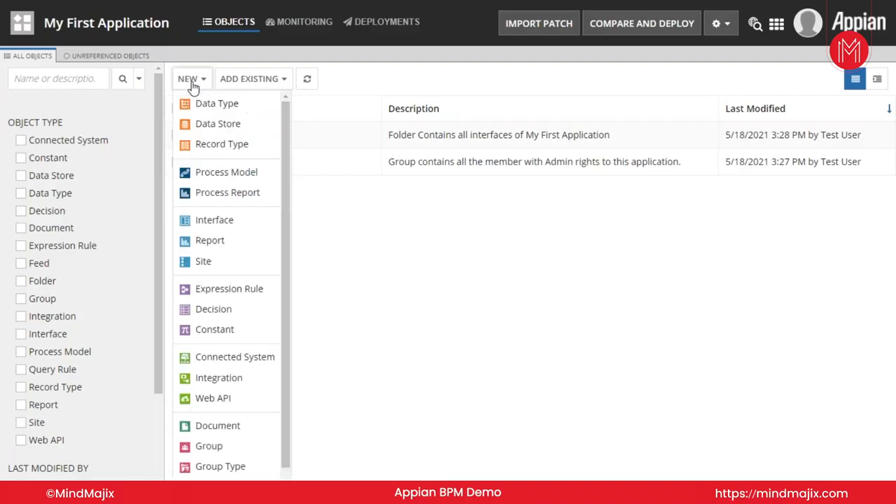
click(225, 222)
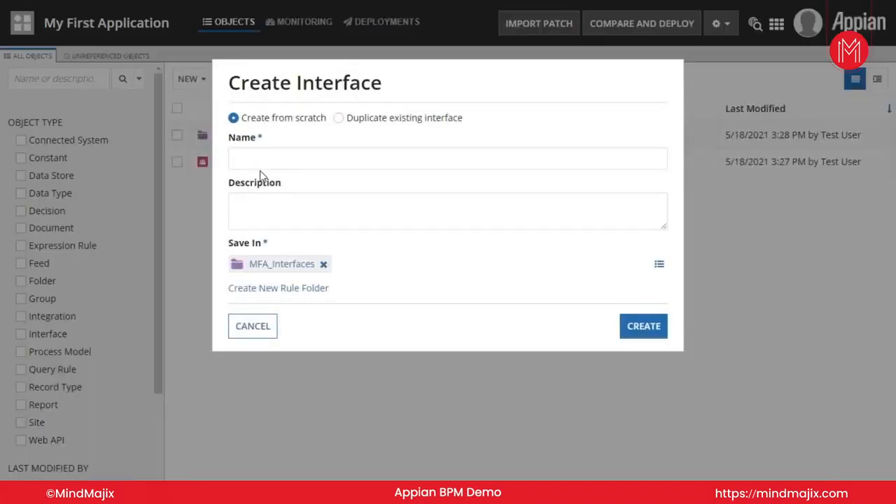
click(262, 160)
text(MFA)
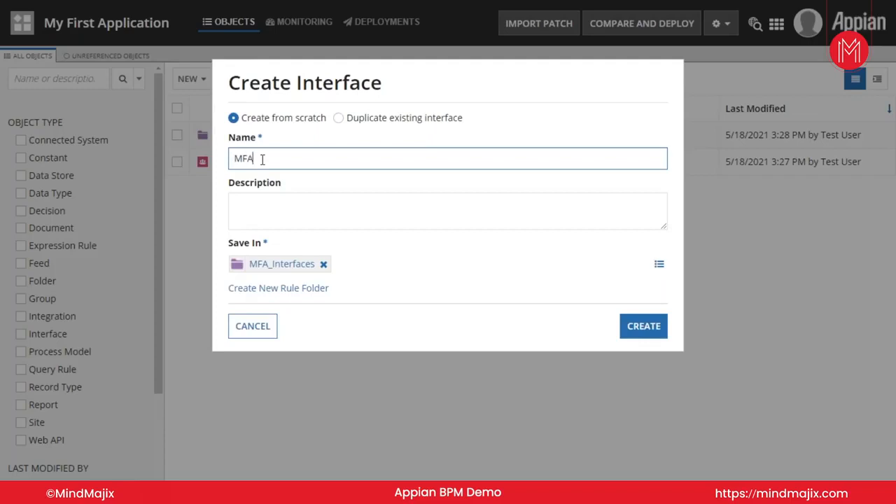
text(_myFirstInterface)
click(284, 212)
text(This is my )
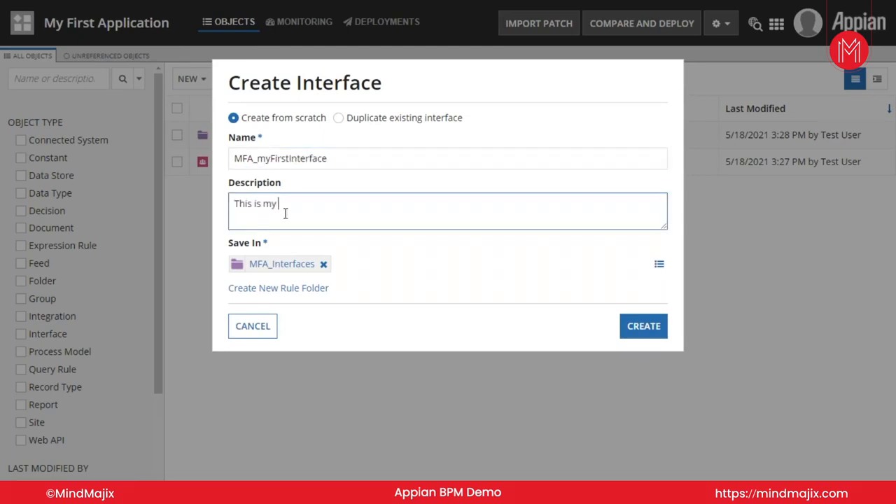
text(first interface)
click(637, 331)
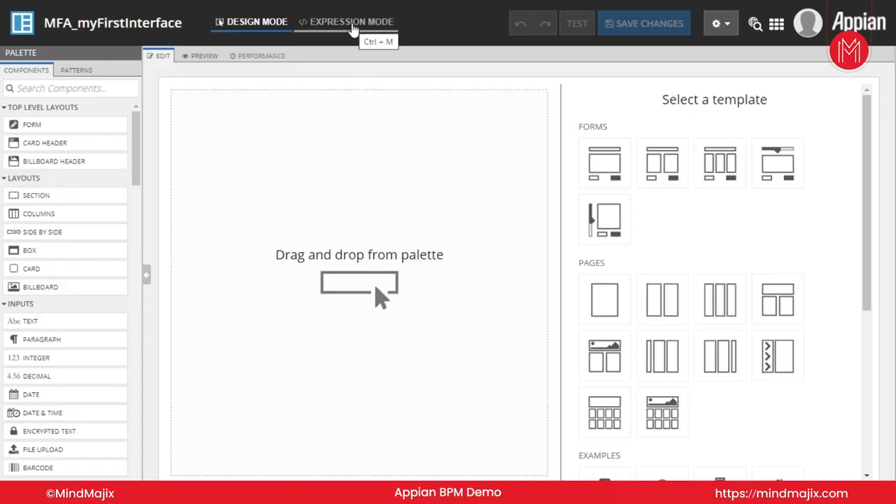
View the interface's expression mode, return to design mode and add a Form layout to the empty canvas.
click(353, 30)
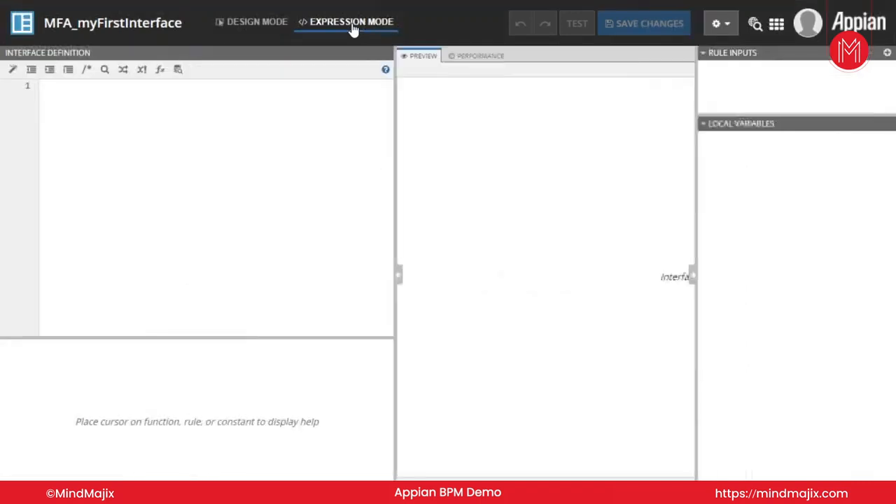
click(236, 25)
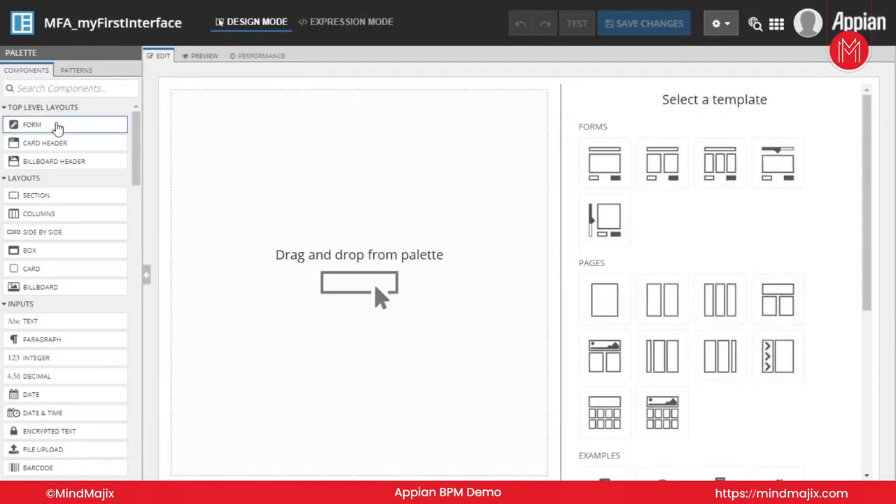
drag(63, 131, 303, 148)
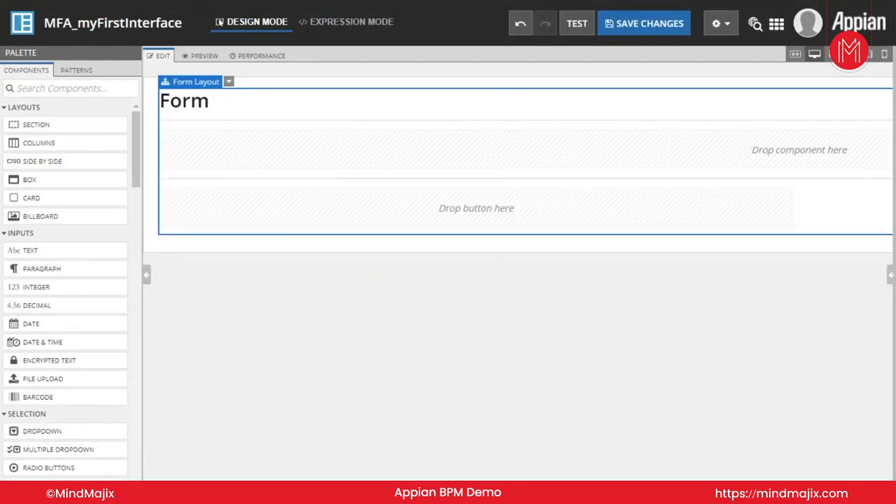
scroll(518, 164, right, 8)
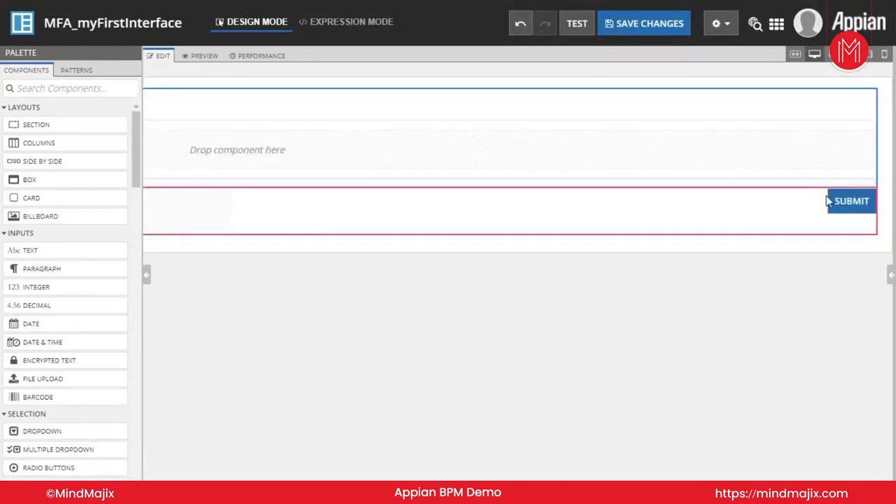
Set the form layout's label to "Job Onboarding Form".
scroll(518, 165, left, 8)
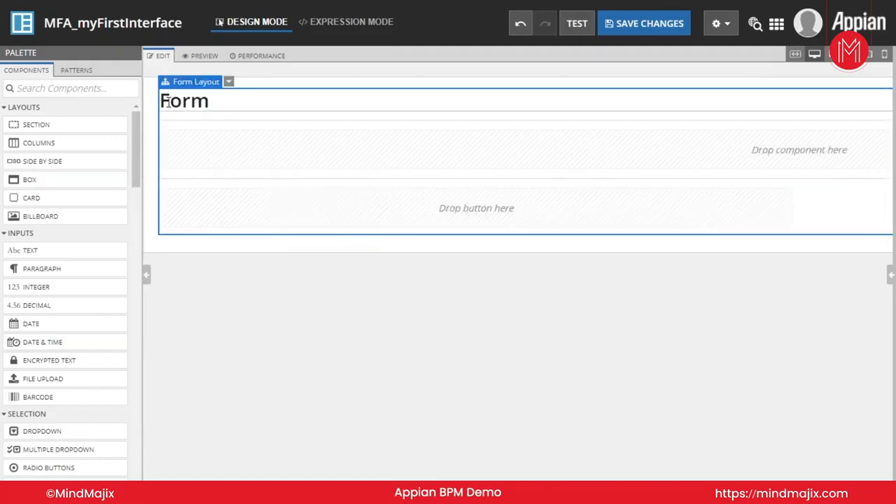
click(229, 82)
click(205, 102)
click(891, 275)
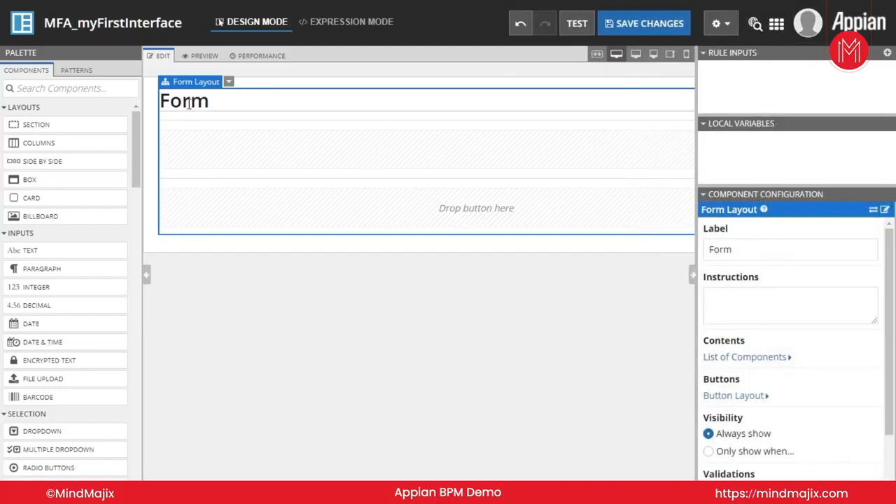
double_click(740, 251)
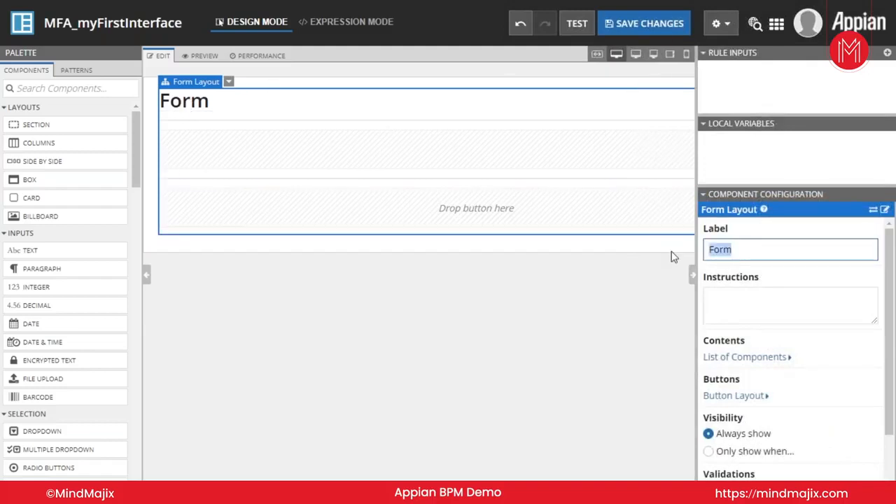
key(BackSpace)
text(My)
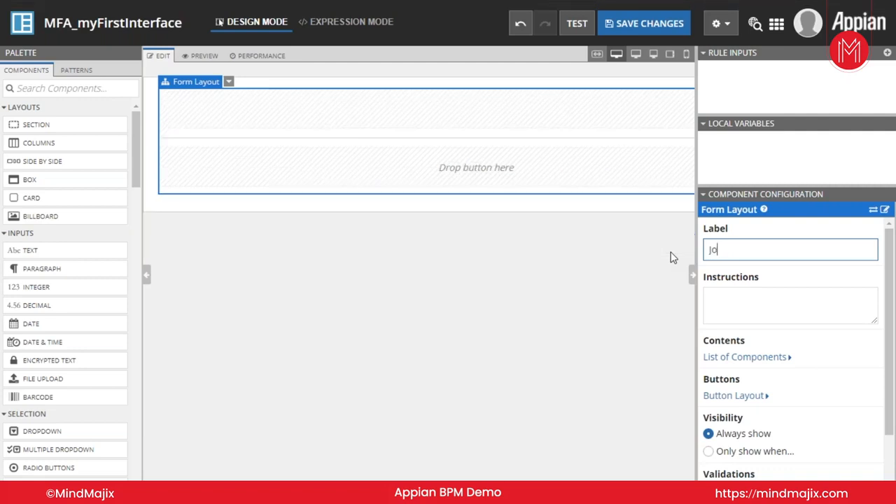
text(on)
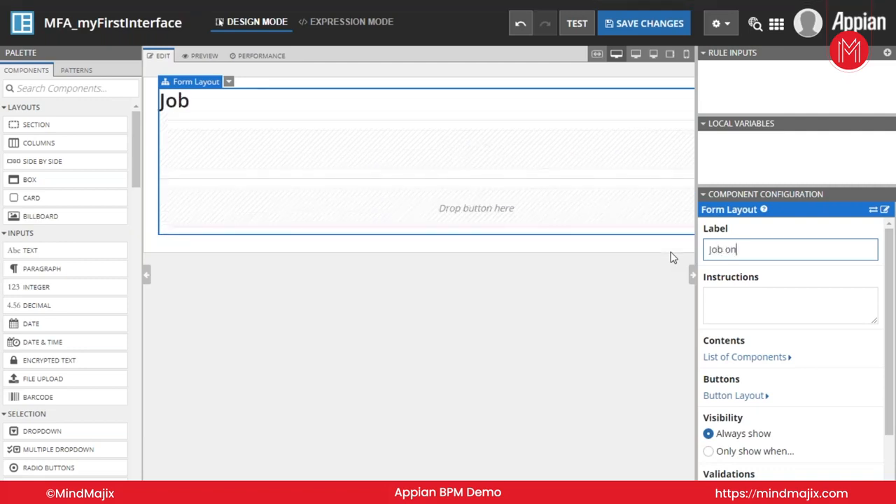
text(boardin)
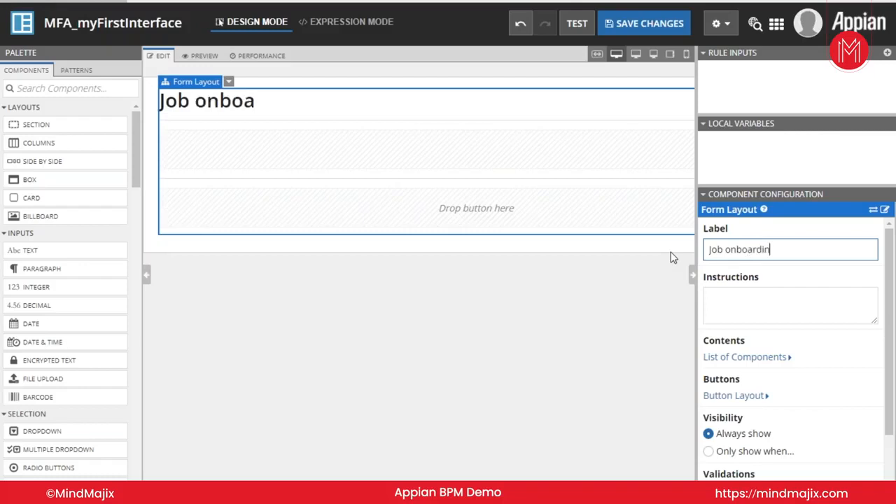
text(g Form)
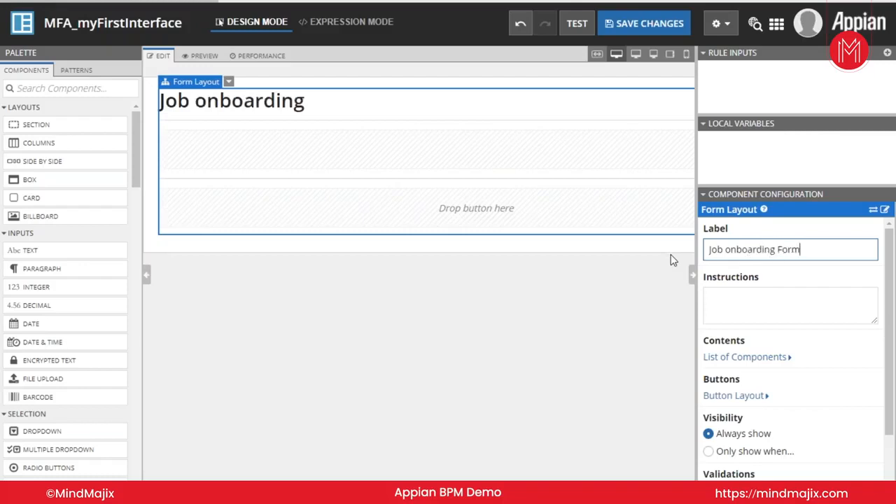
click(729, 250)
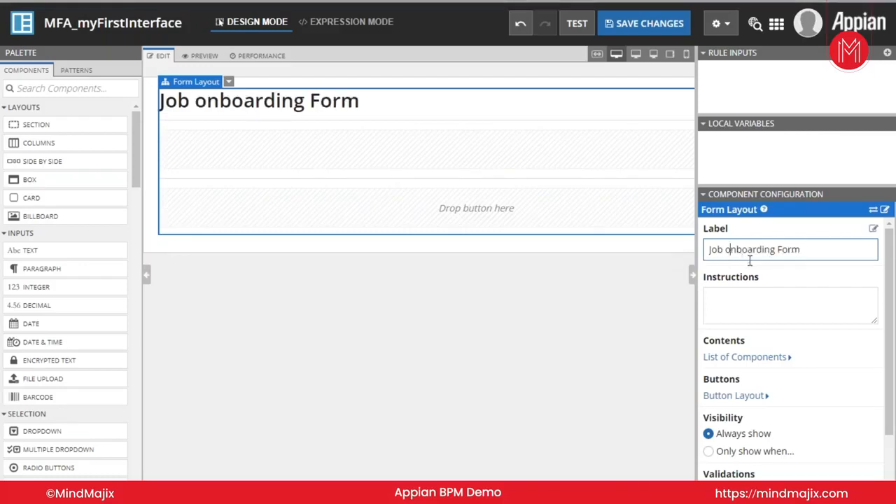
key(BackSpace)
text(O)
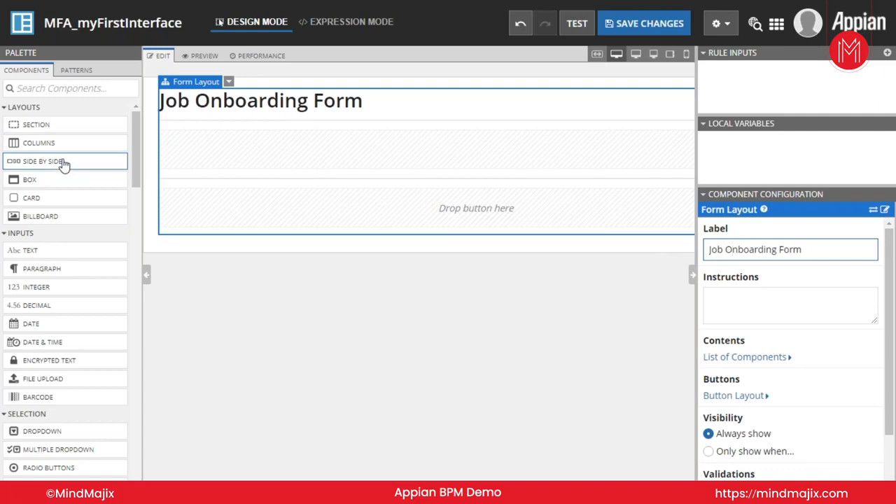
Add a Columns layout to the form body and place a Text input in its first column.
drag(44, 143, 224, 149)
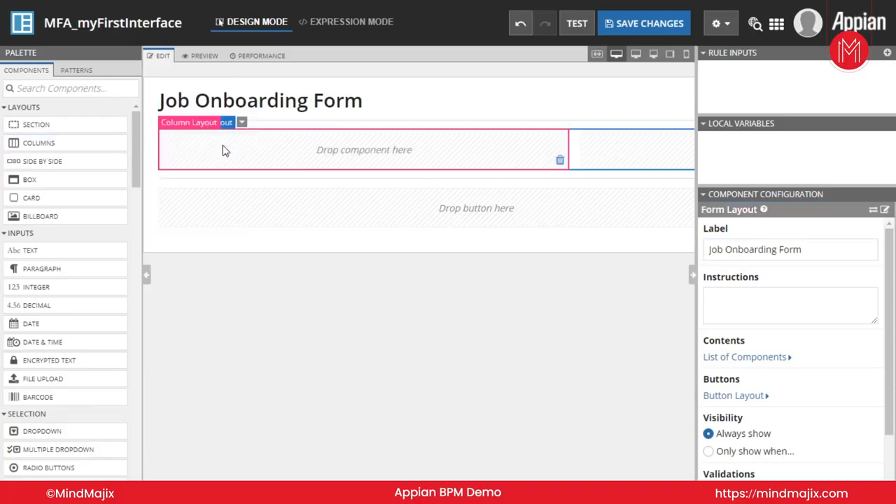
click(692, 274)
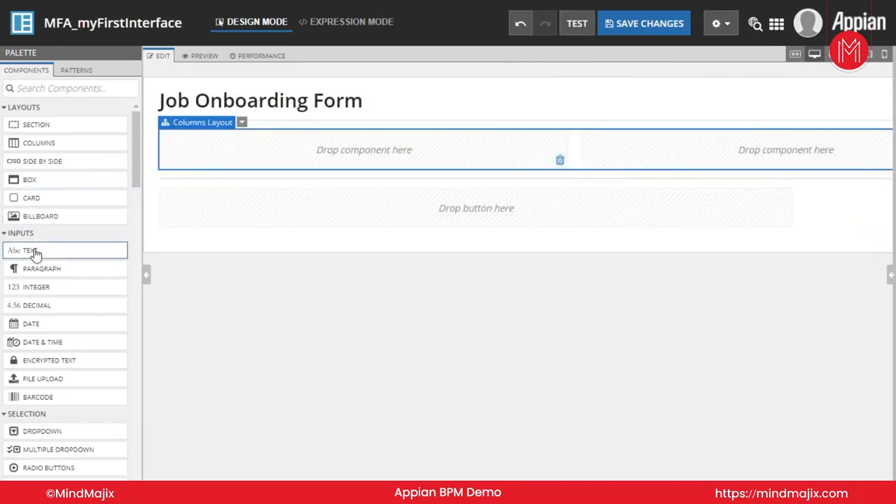
drag(35, 253, 230, 149)
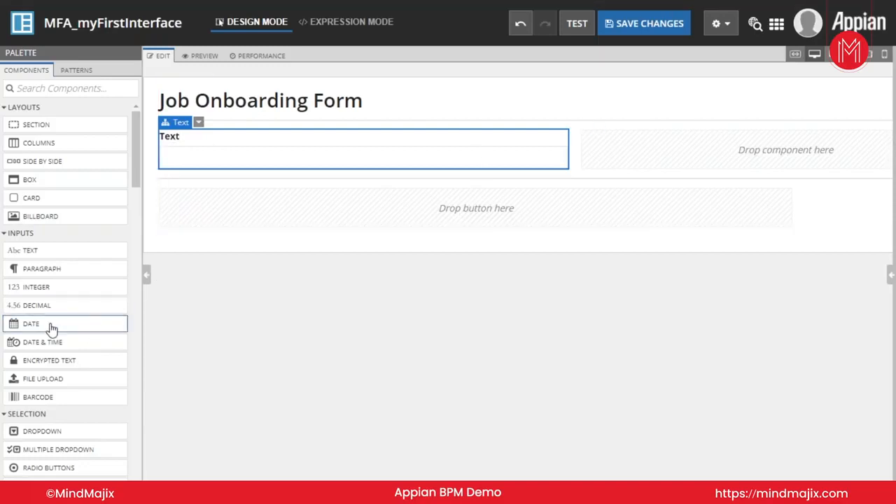
Place a Date input in the second column and a Radio Buttons component in the third column.
drag(52, 330, 698, 152)
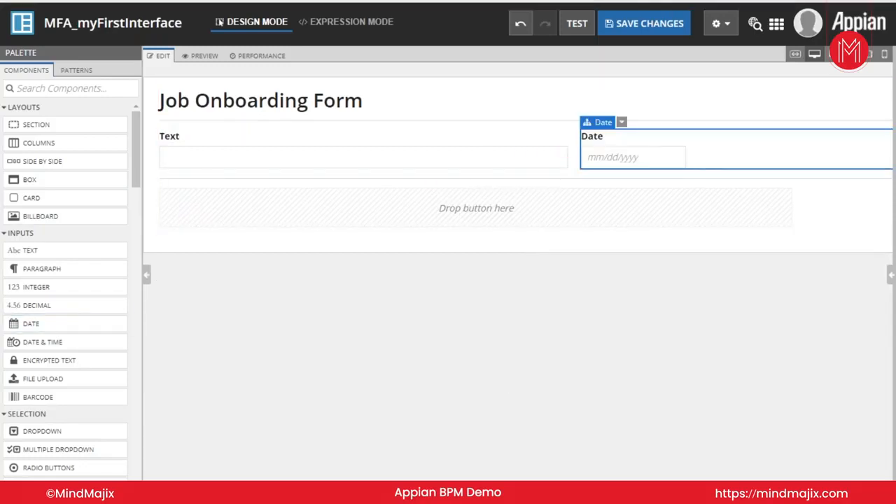
drag(168, 484, 353, 484)
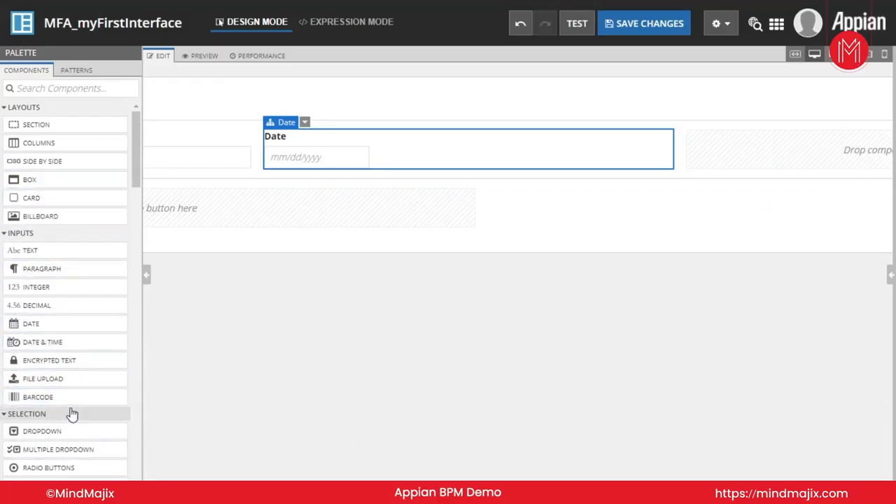
scroll(56, 392, down, 1)
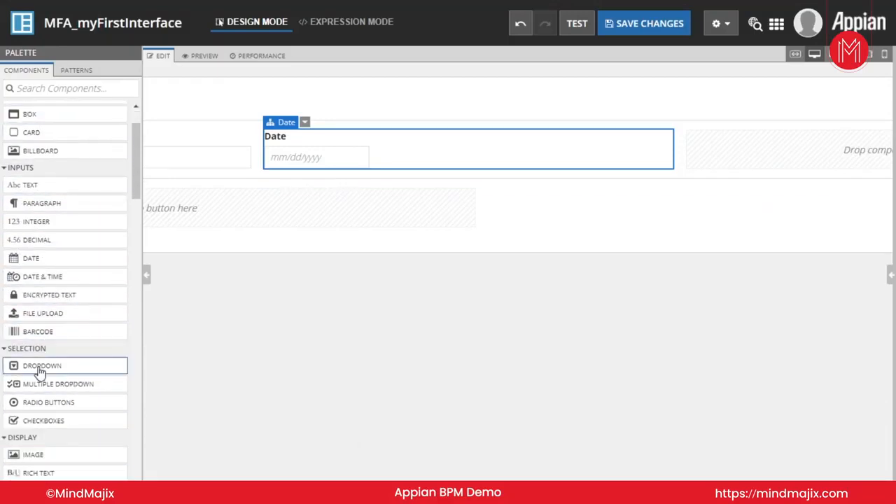
drag(32, 404, 731, 150)
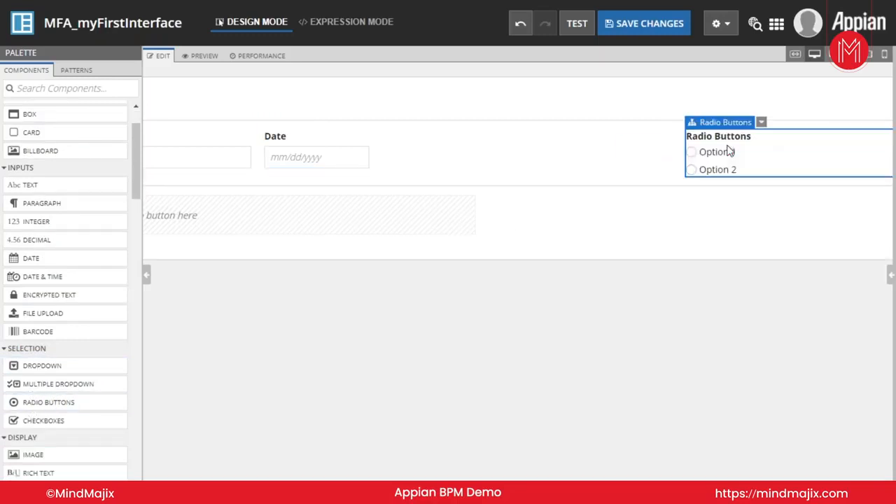
Set the label of the Text input in the first column to "Name".
drag(413, 484, 189, 485)
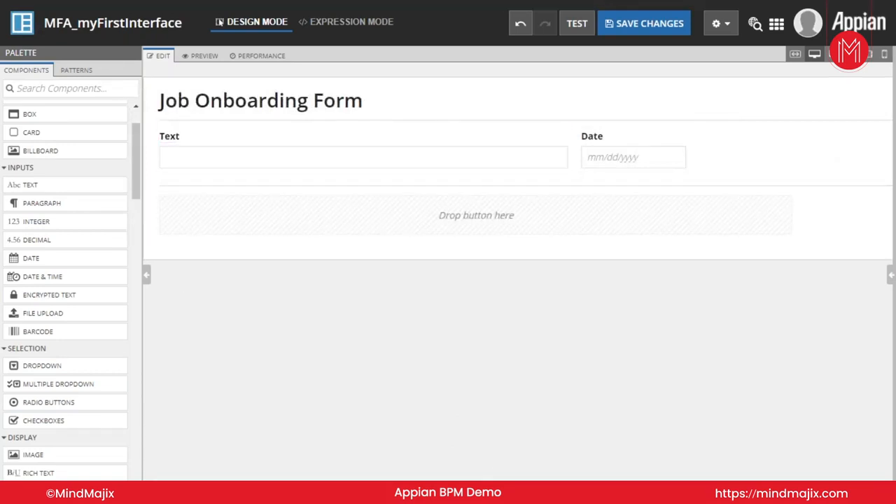
mouse_move(196, 485)
mouse_down()
mouse_move(483, 484)
mouse_move(196, 484)
mouse_up()
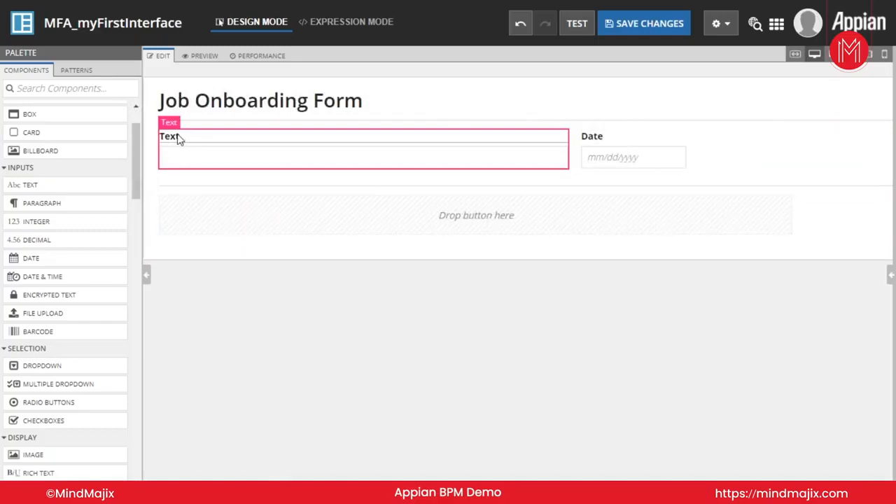
click(890, 277)
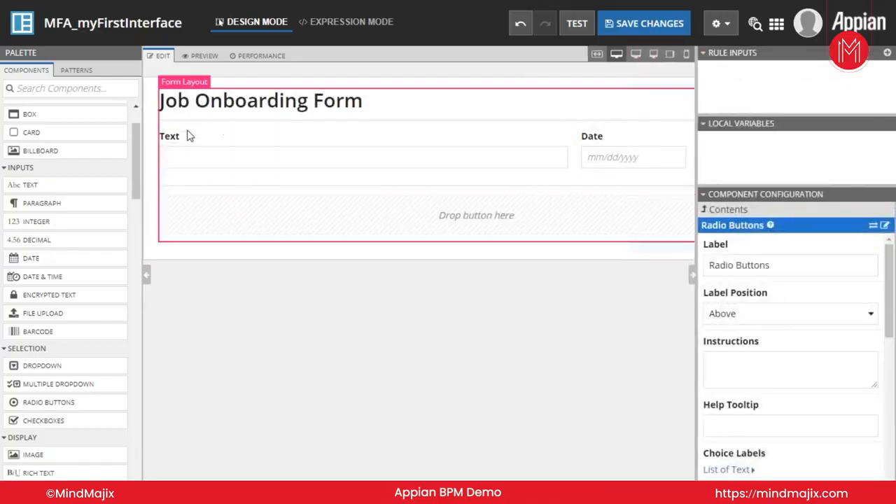
click(186, 154)
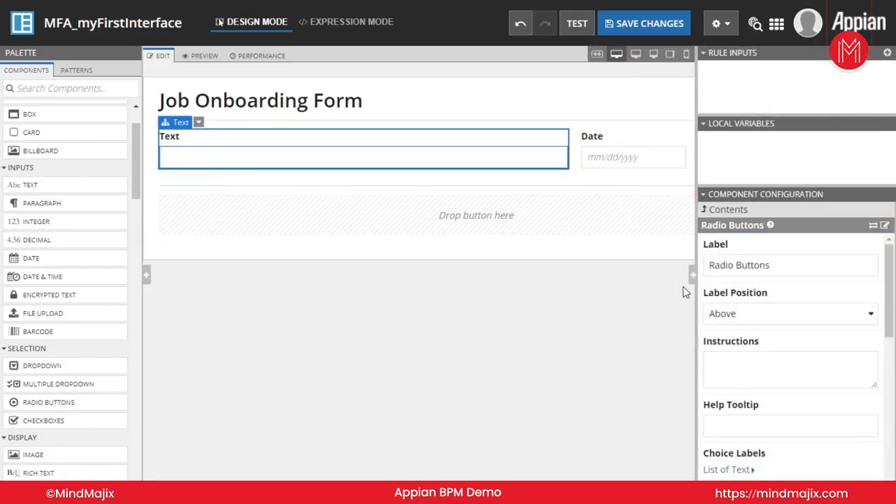
click(741, 266)
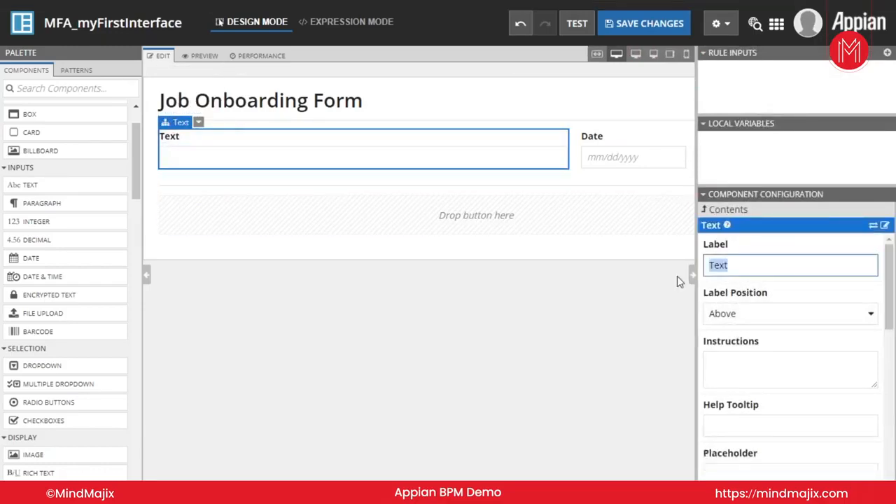
text(Name)
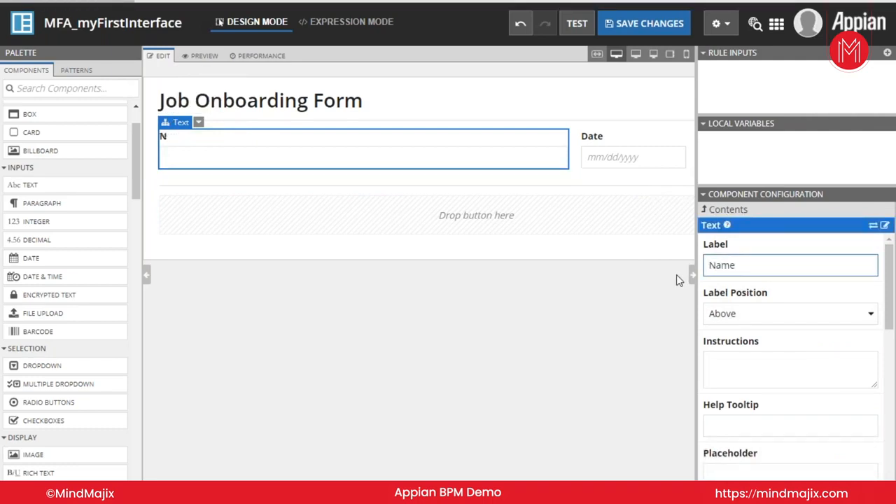
Give the Name field the help tooltip "Please enter your name".
click(774, 320)
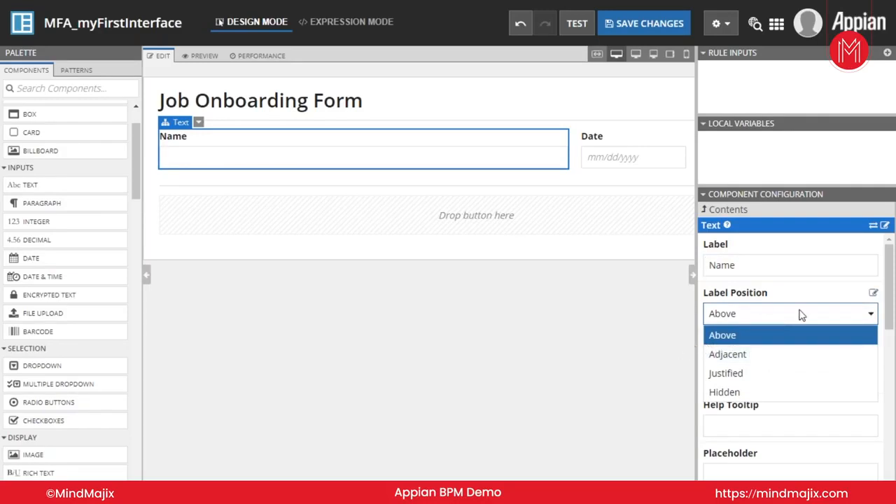
click(802, 318)
scroll(806, 324, down, 4)
scroll(804, 321, up, 2)
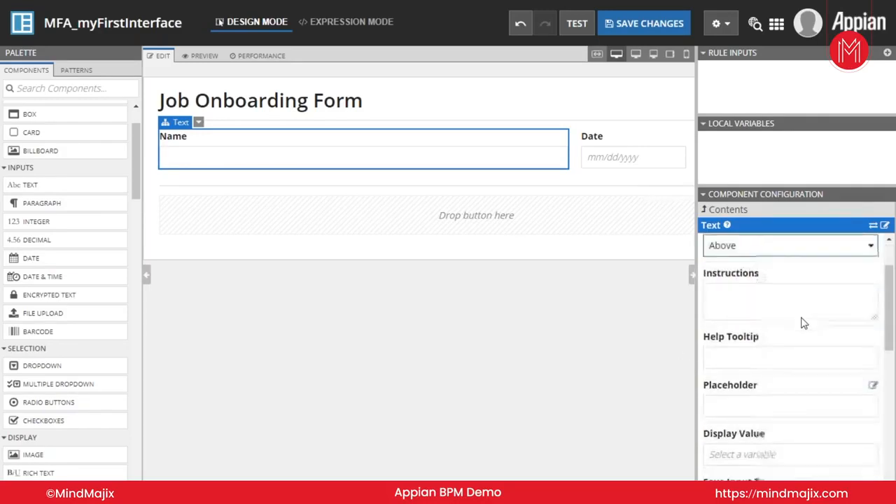
click(731, 303)
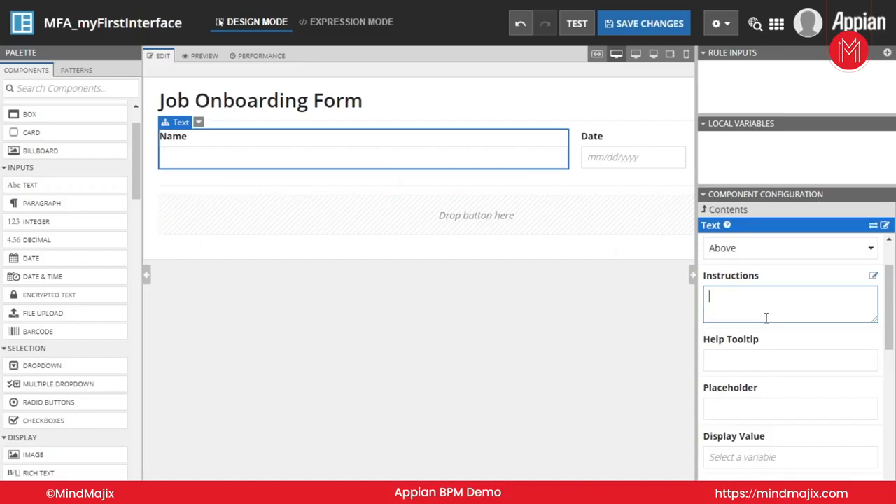
click(749, 362)
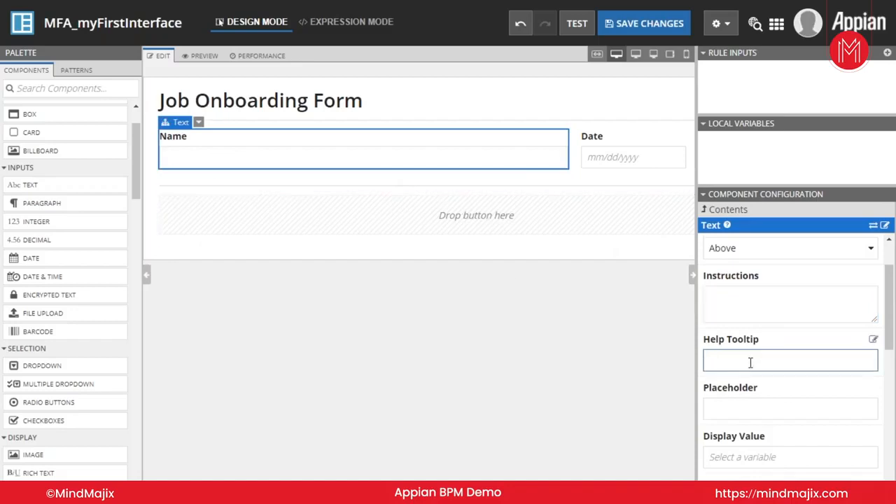
text(Please ente)
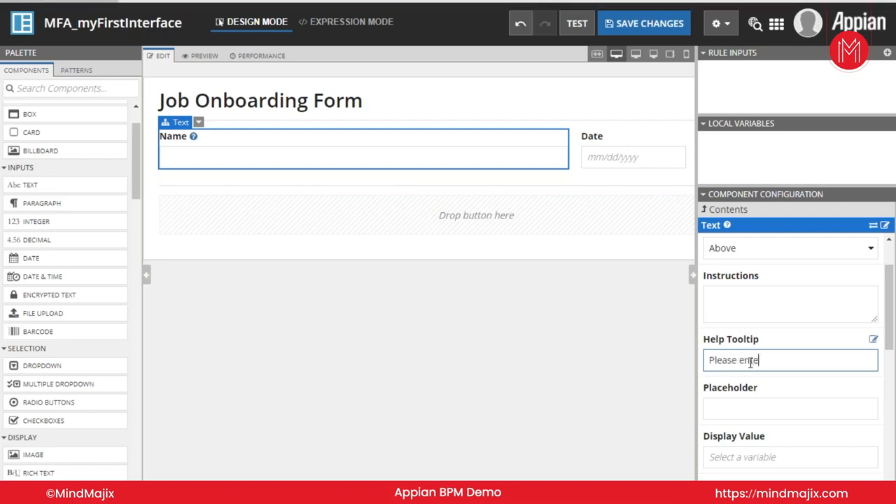
text(r your name)
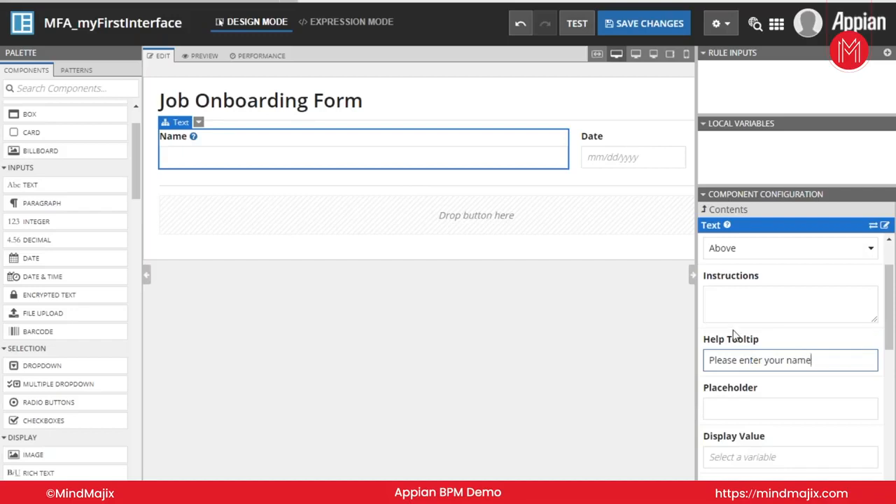
Set the Name field's placeholder to "Enter the value" and collapse the component configuration.
click(744, 406)
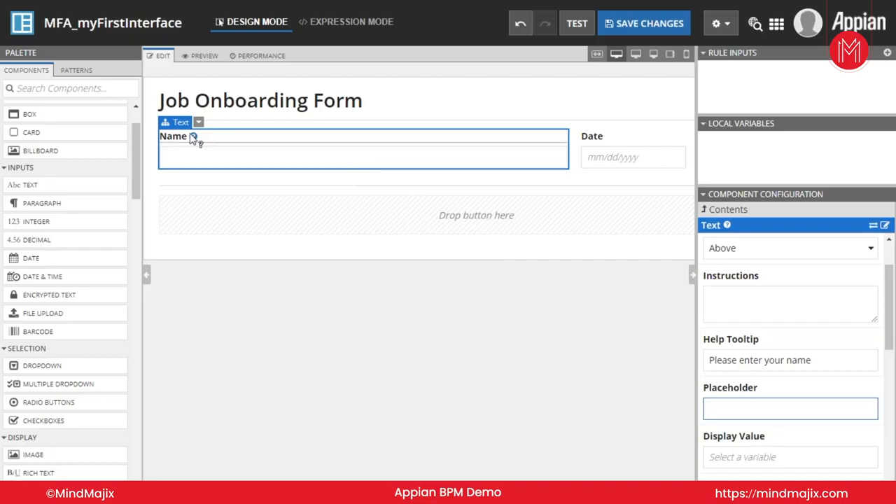
mouse_move(196, 142)
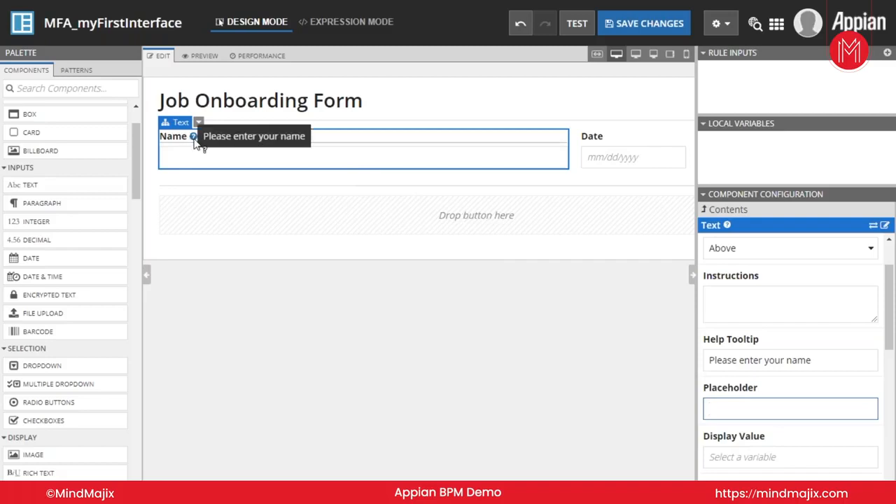
scroll(756, 344, down, 2)
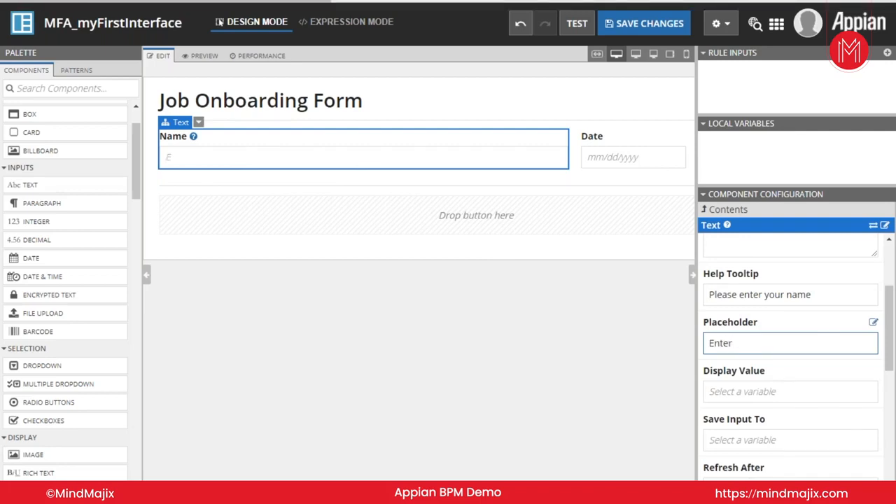
text(the value)
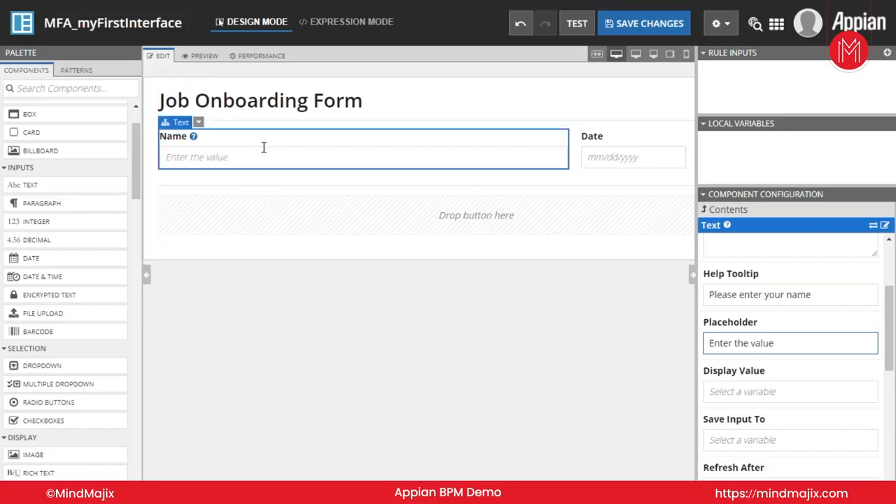
scroll(771, 371, down, 2)
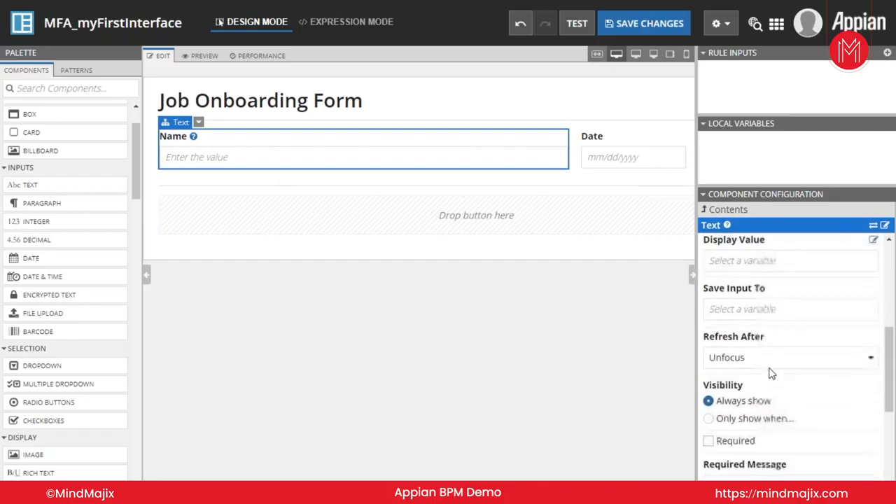
scroll(770, 373, up, 1)
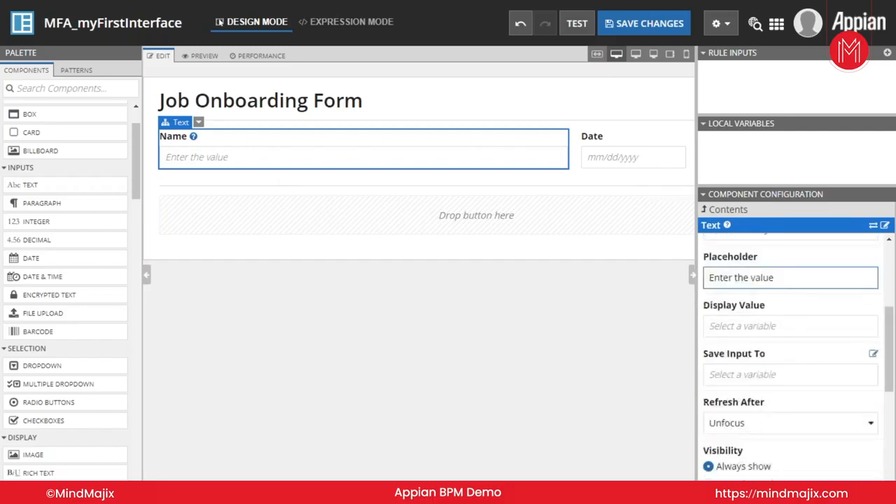
click(693, 277)
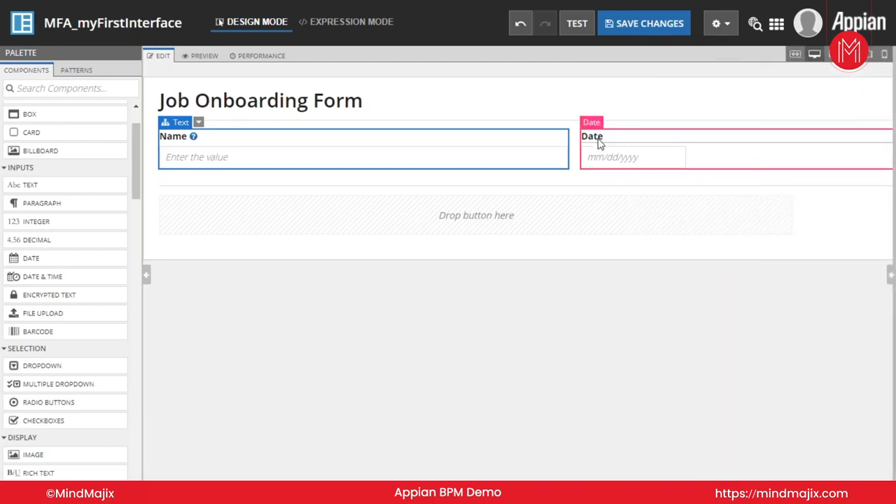
Set the label of the Date input in the second column to "Date of Birth" and collapse the component configuration.
click(605, 147)
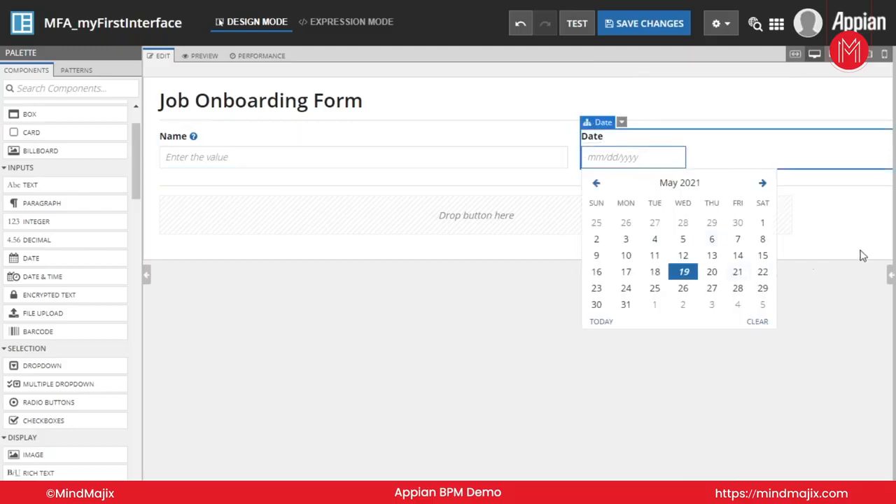
click(888, 277)
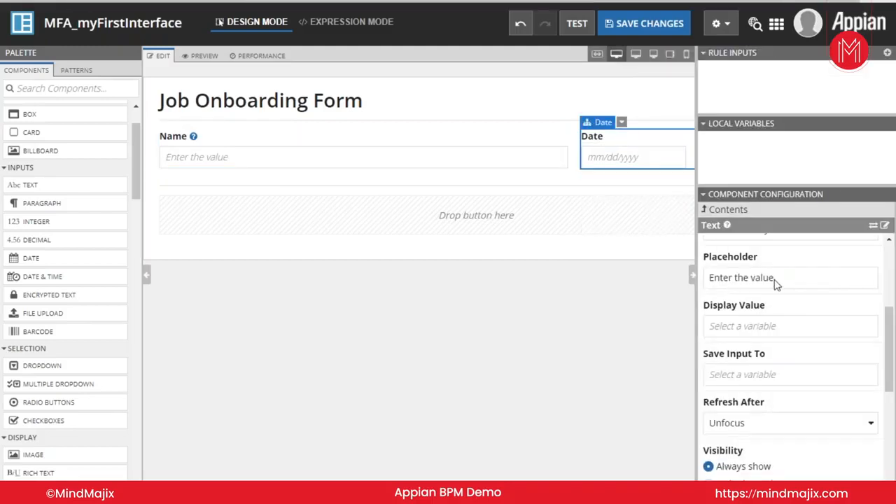
click(753, 264)
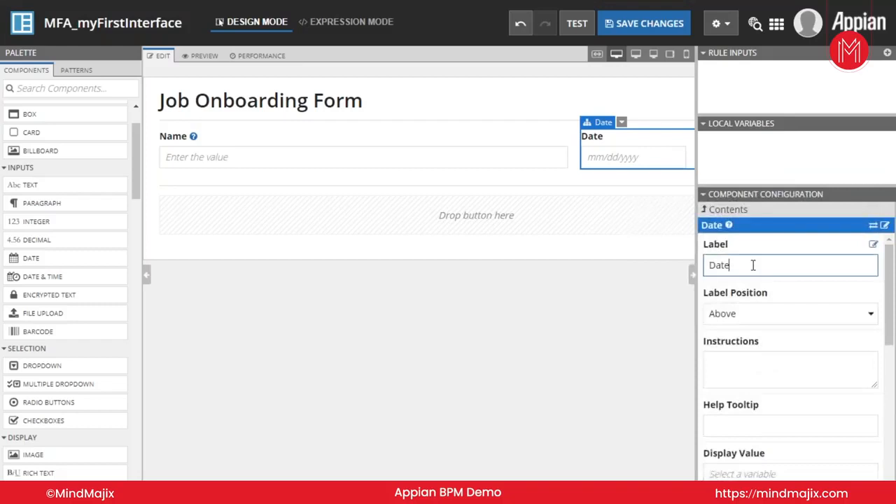
text(of Birth)
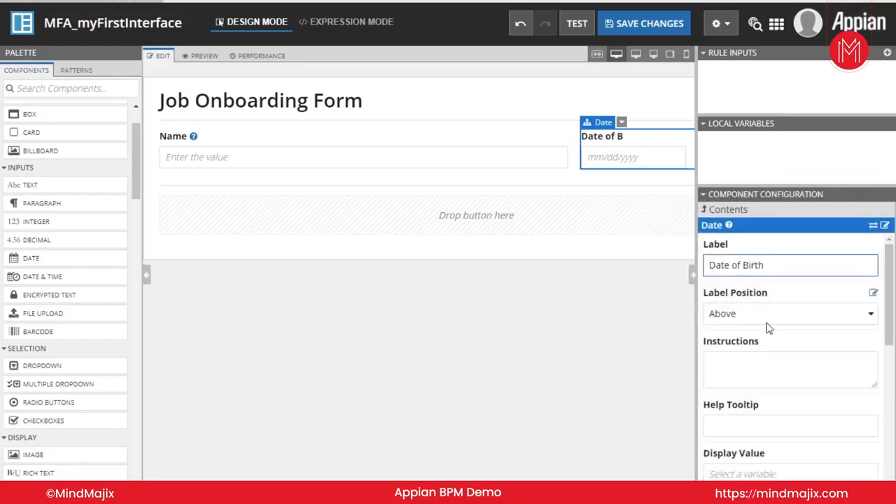
scroll(766, 402, down, 4)
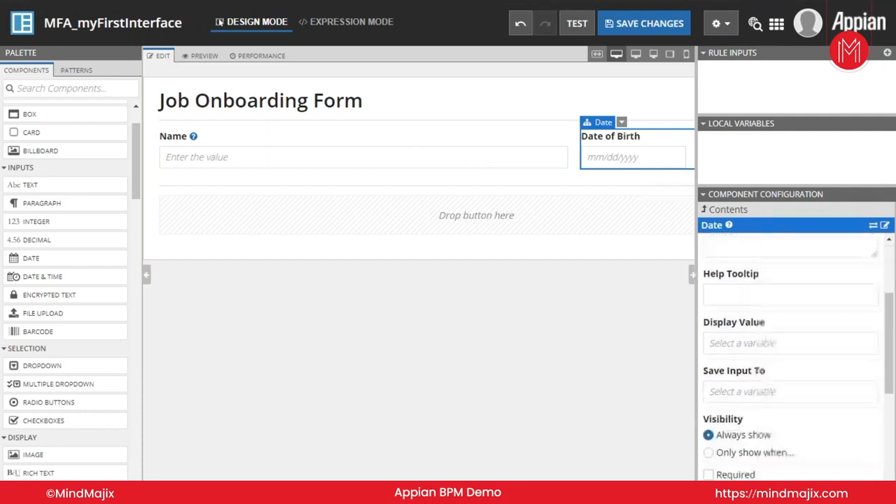
click(696, 281)
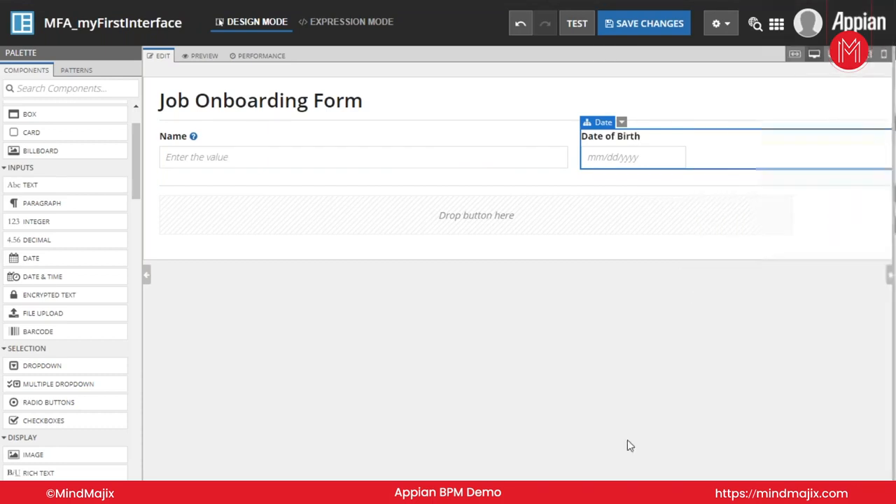
Set the label of the Radio Buttons component in the third column to "Gender".
drag(392, 485, 595, 484)
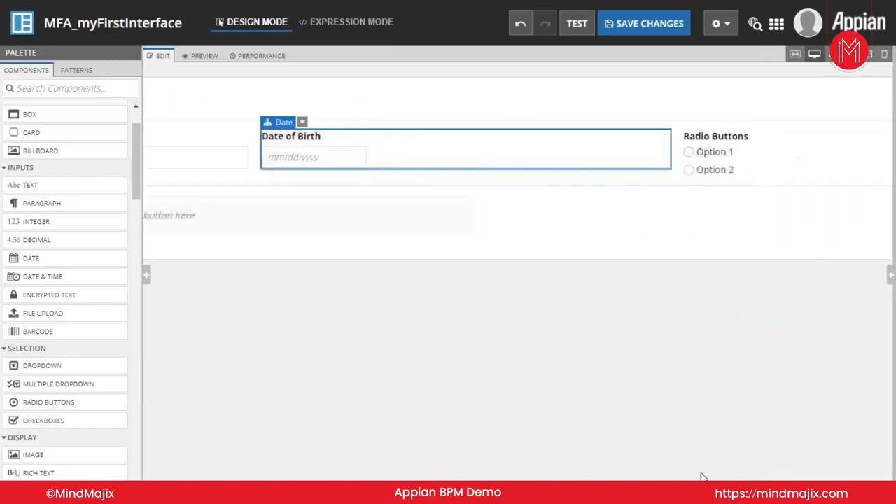
click(706, 152)
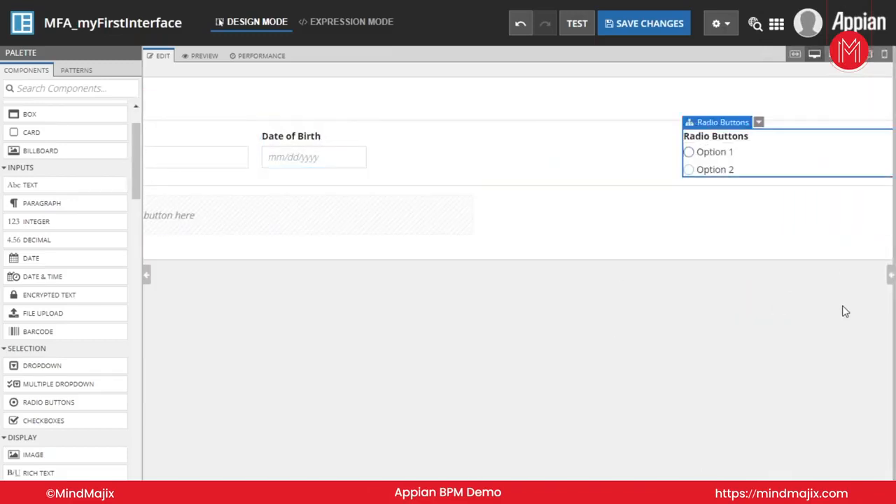
click(890, 278)
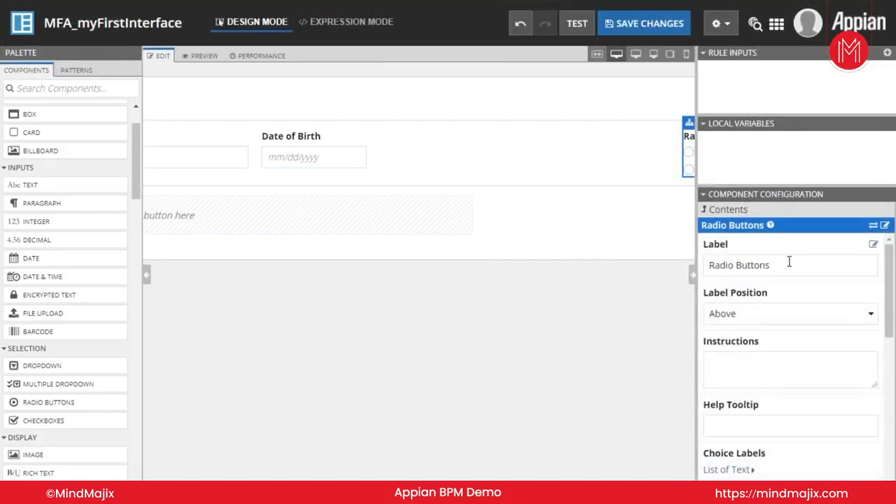
click(789, 264)
text(Gender)
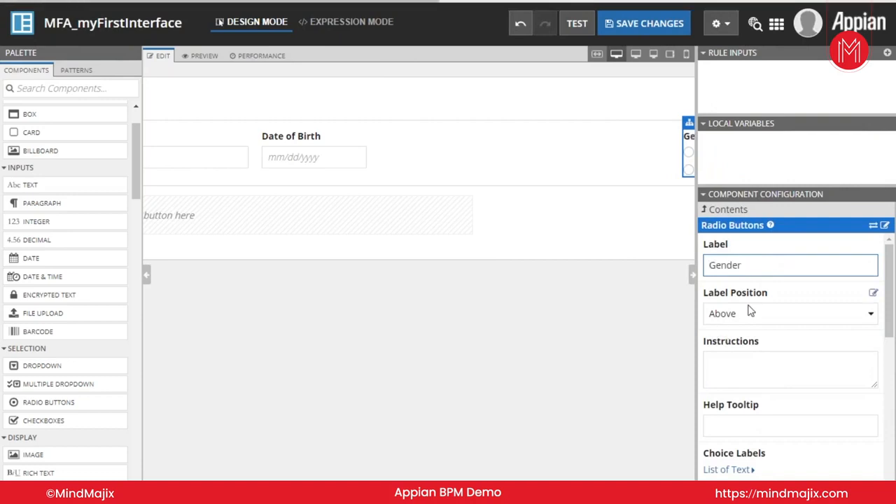
Set the Gender radio buttons' choice labels to "Male" and "Female" and collapse the component configuration.
scroll(751, 313, down, 5)
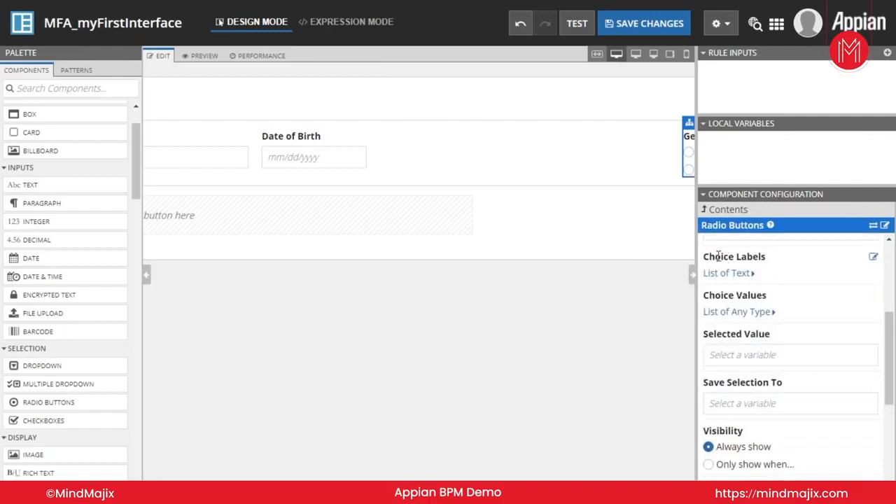
click(747, 279)
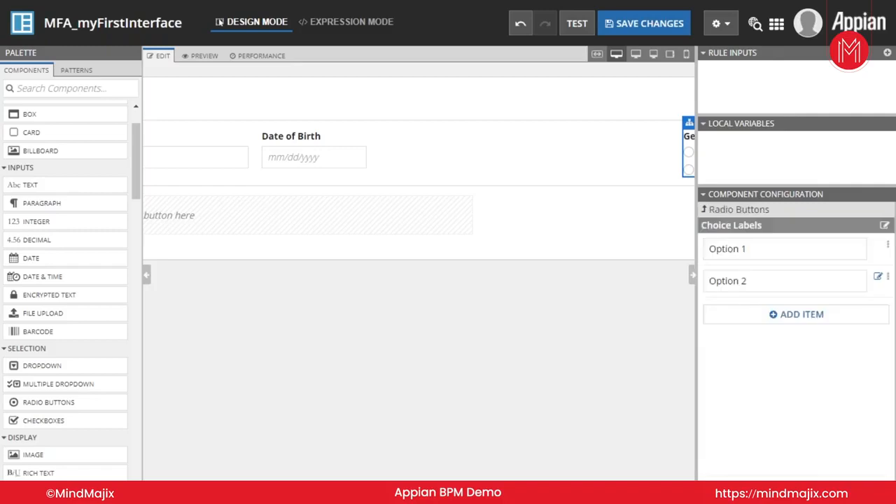
click(694, 277)
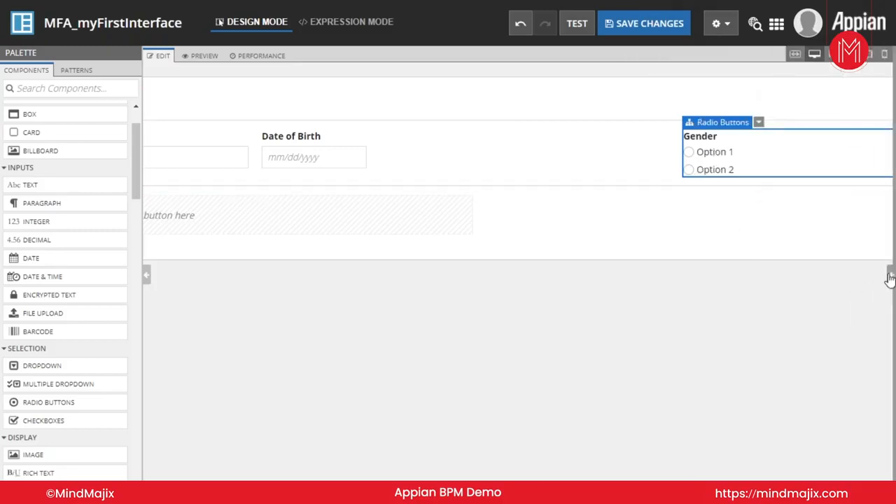
click(890, 278)
drag(748, 248, 708, 248)
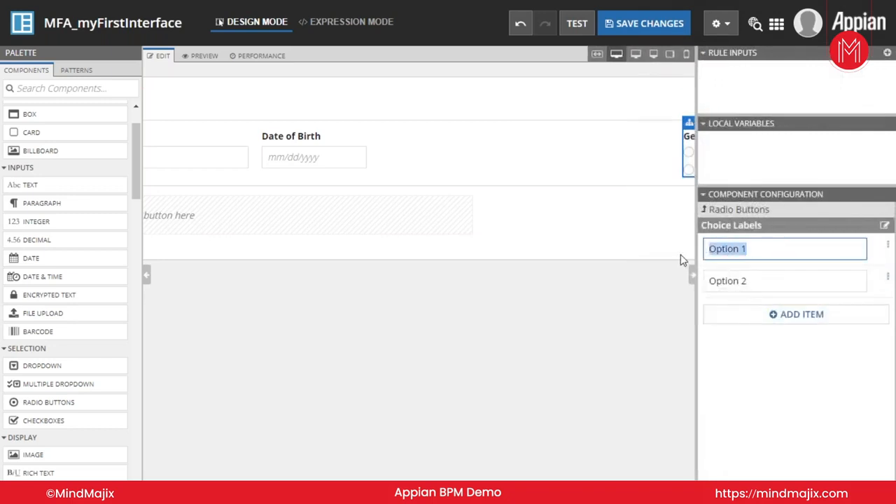
text(Male)
drag(756, 282, 680, 282)
text(Female)
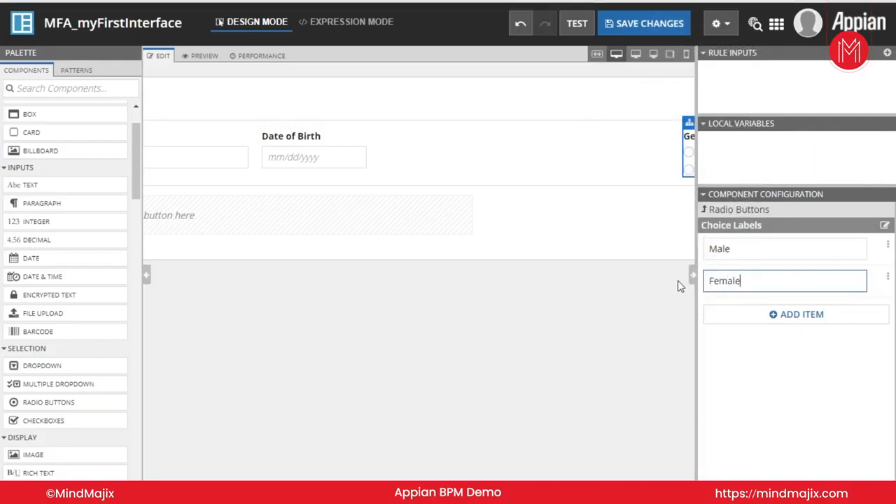
click(692, 274)
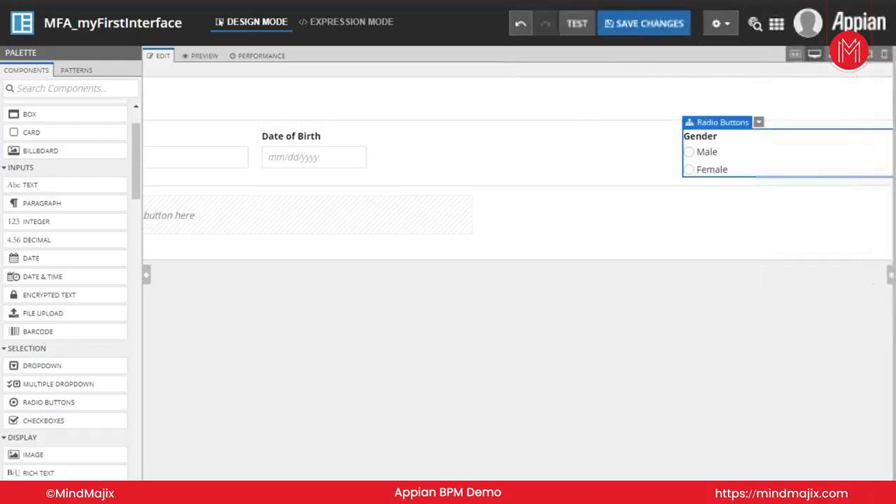
Examine the Gender component's choice values and its remaining settings, such as visibility, required, choice layout and validations.
click(891, 275)
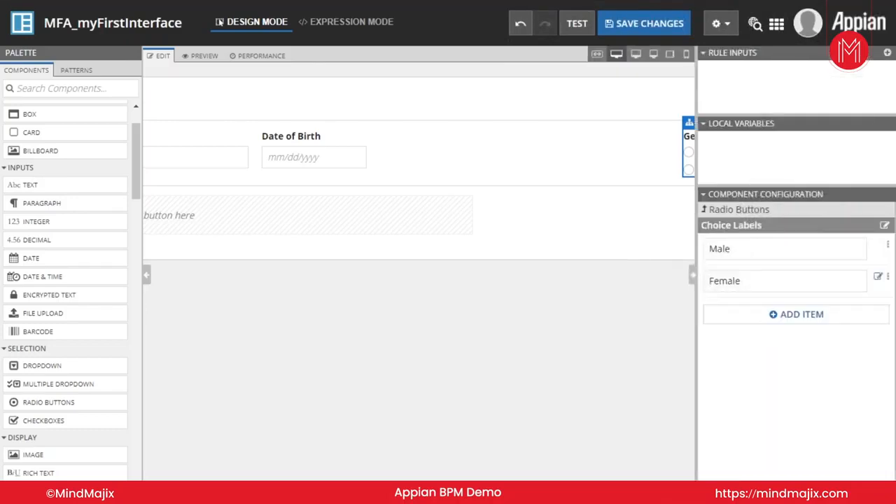
click(710, 211)
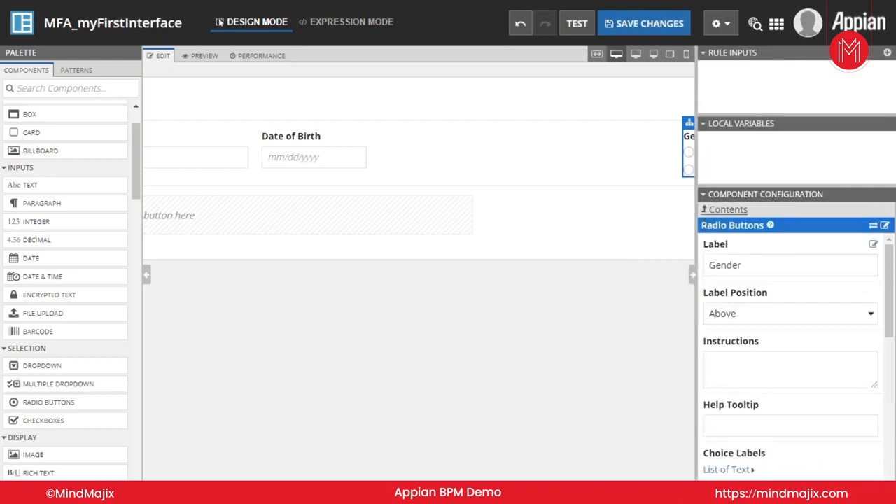
scroll(778, 316, down, 3)
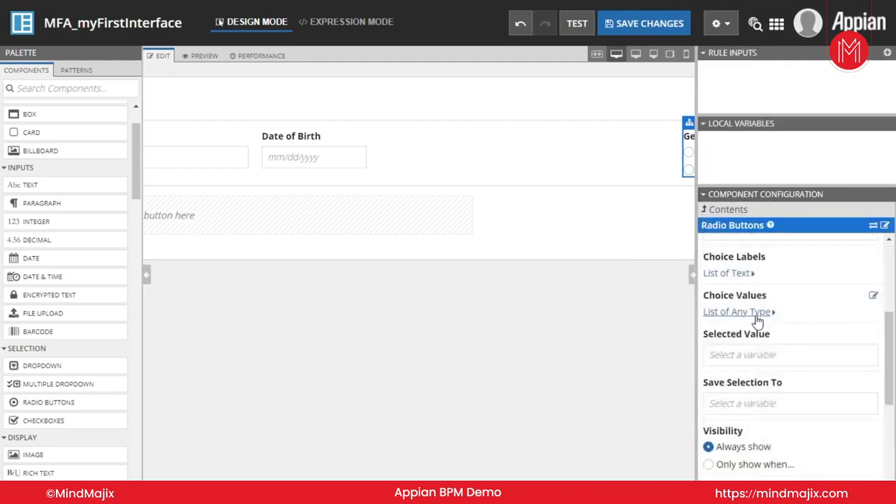
click(757, 319)
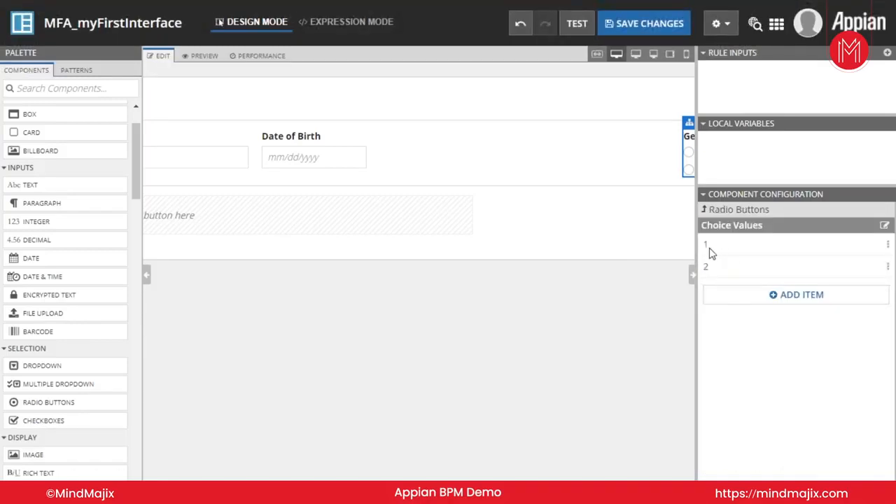
click(717, 210)
scroll(770, 310, down, 3)
scroll(777, 331, down, 3)
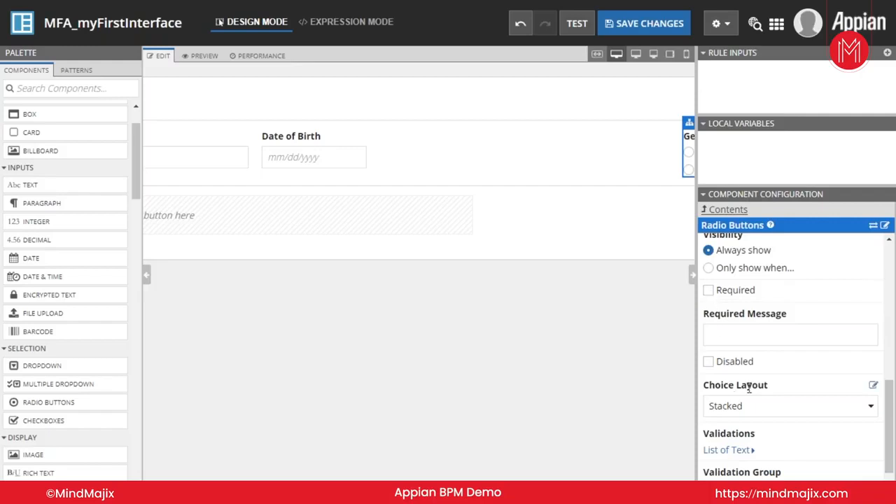
scroll(750, 388, down, 1)
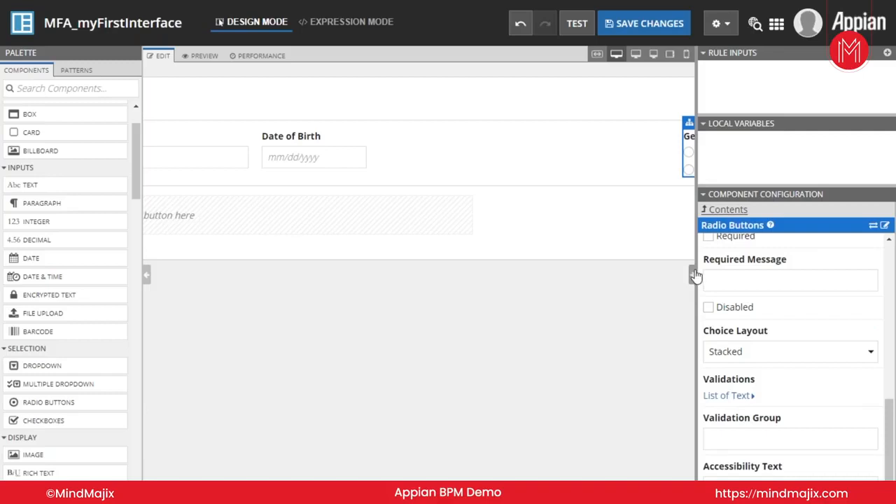
scroll(797, 317, up, 6)
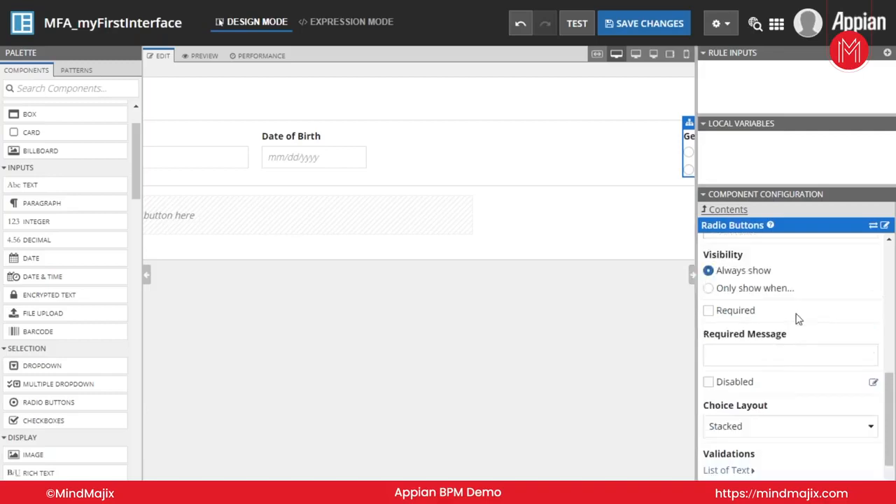
scroll(797, 319, up, 2)
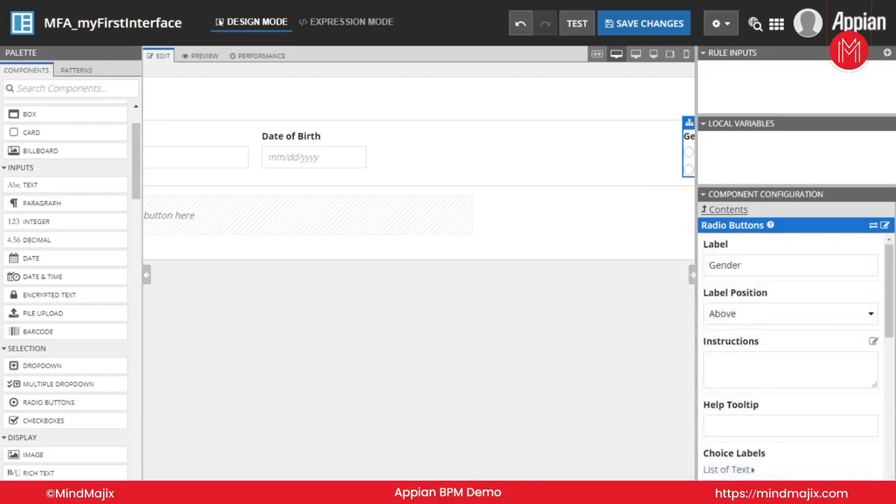
click(694, 277)
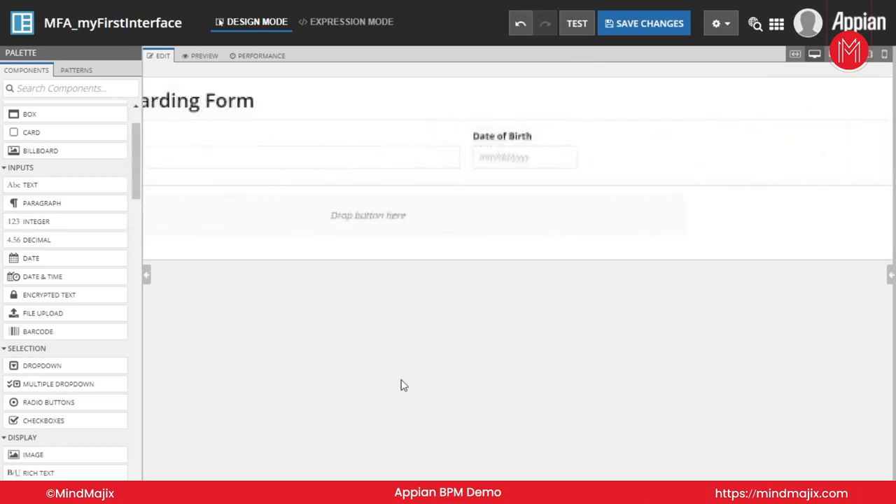
Fit the Job Onboarding Form to the full available width and preview it.
click(148, 277)
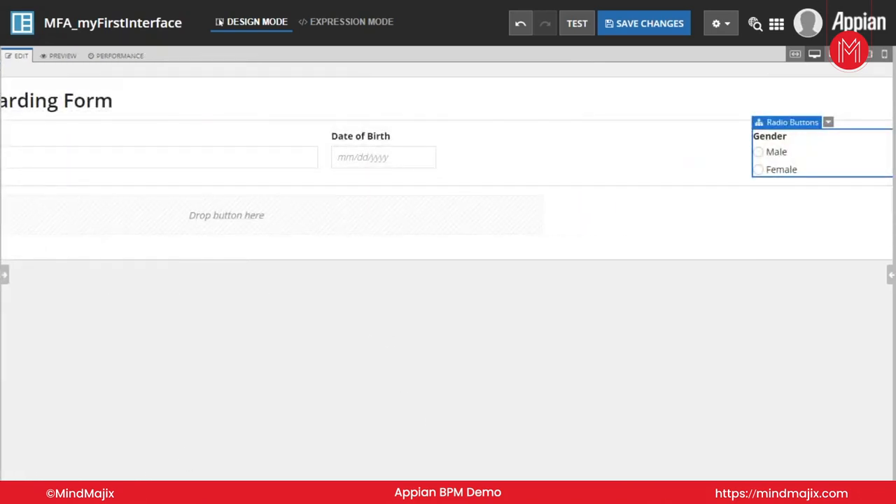
click(796, 56)
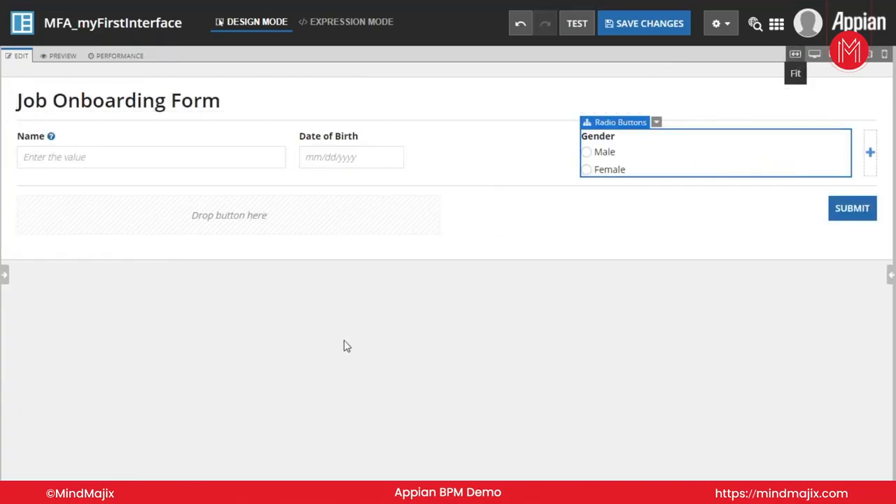
click(62, 56)
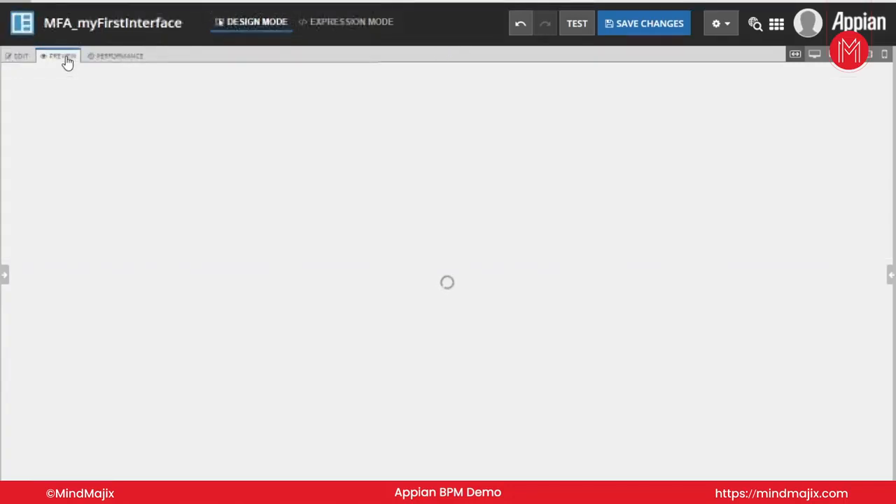
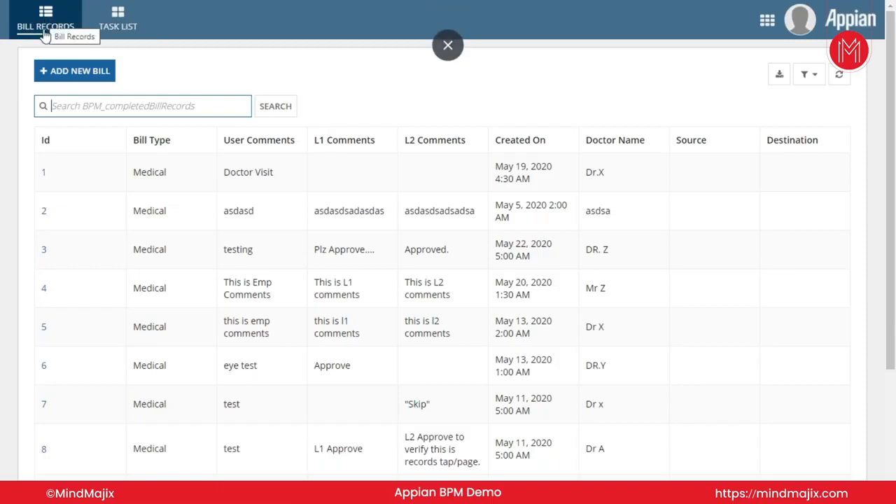
Switch to the bill site and look through its completed bill records and the active task list.
scroll(137, 238, down, 3)
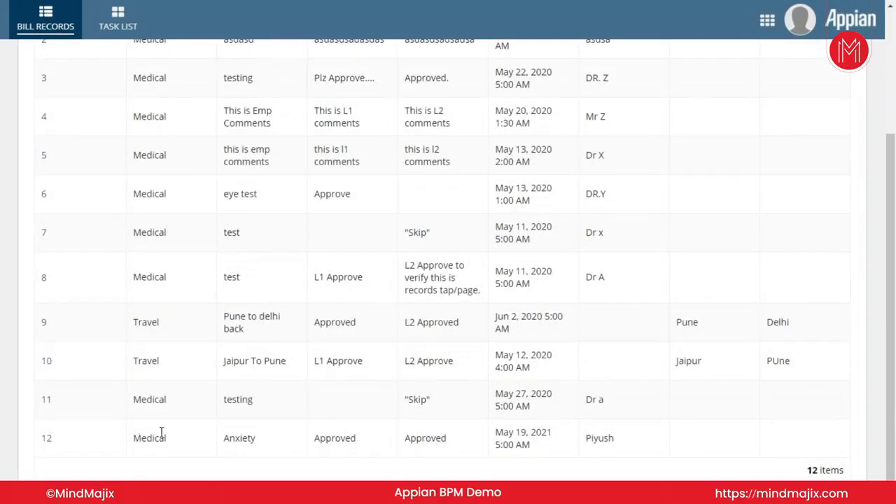
scroll(161, 432, up, 3)
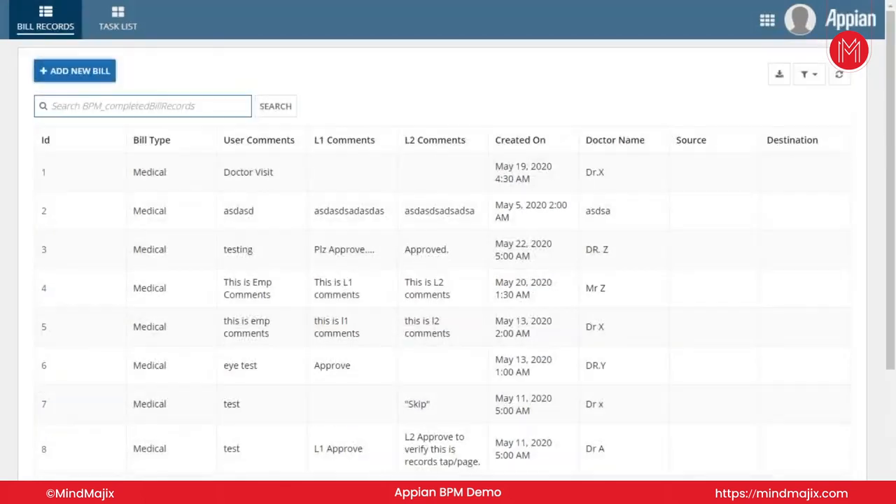
click(113, 28)
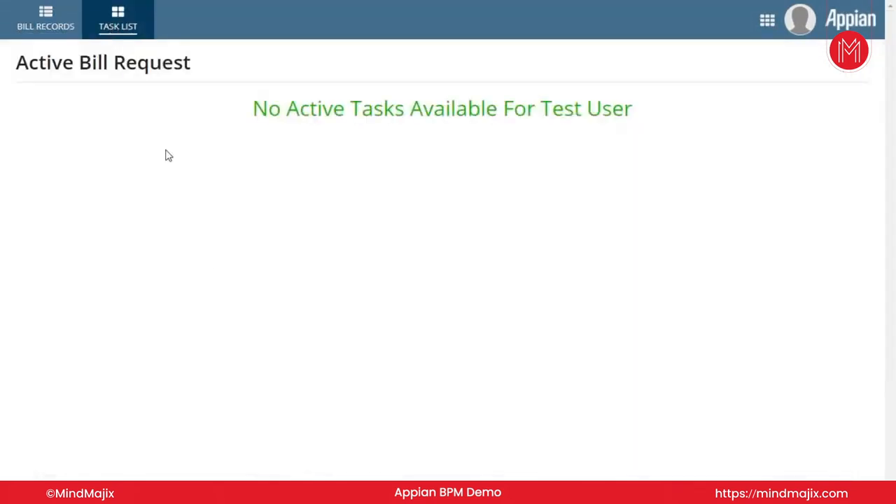
click(40, 15)
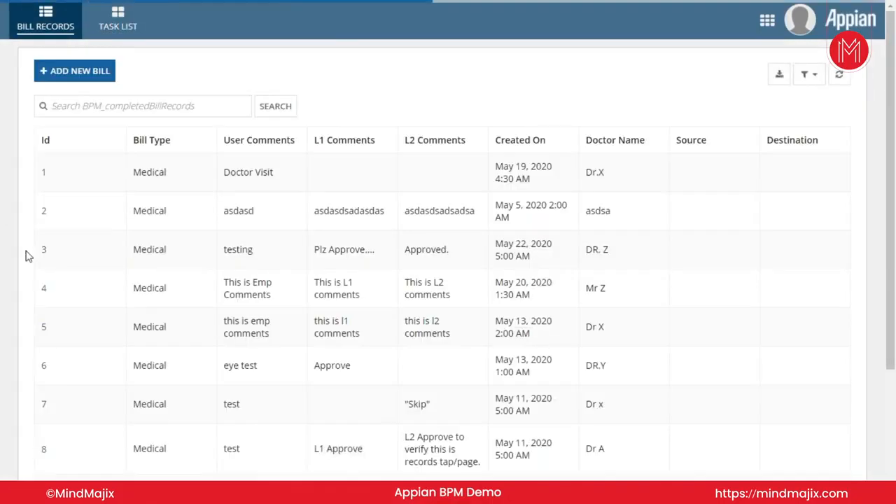
Run the Add New Bill action from the bill records page.
click(82, 74)
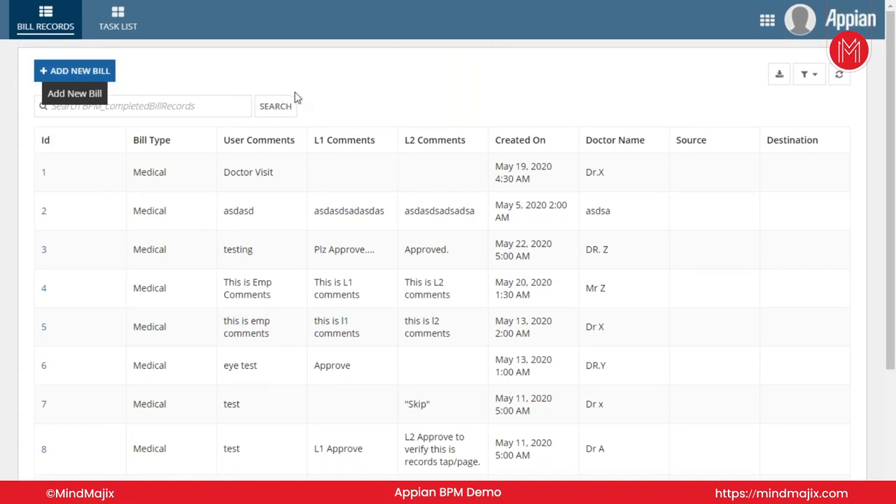
click(96, 76)
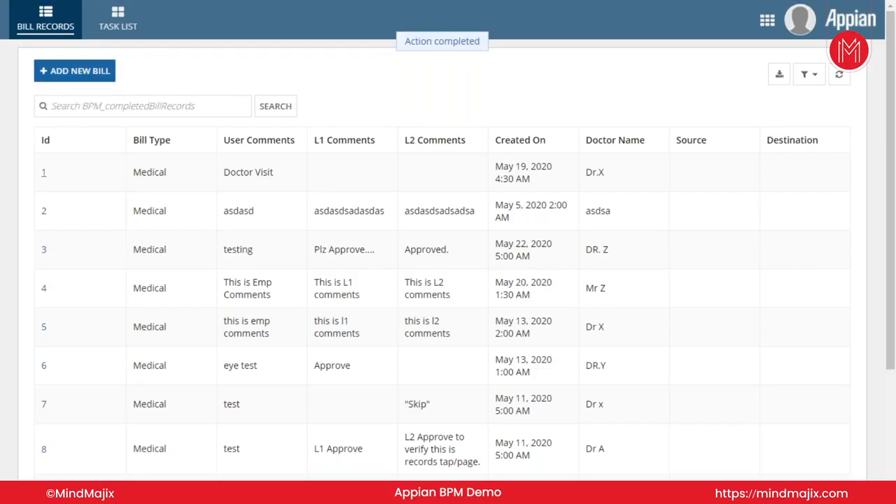
Open the newest Enter Bill Details task in the task list and accept it.
click(114, 31)
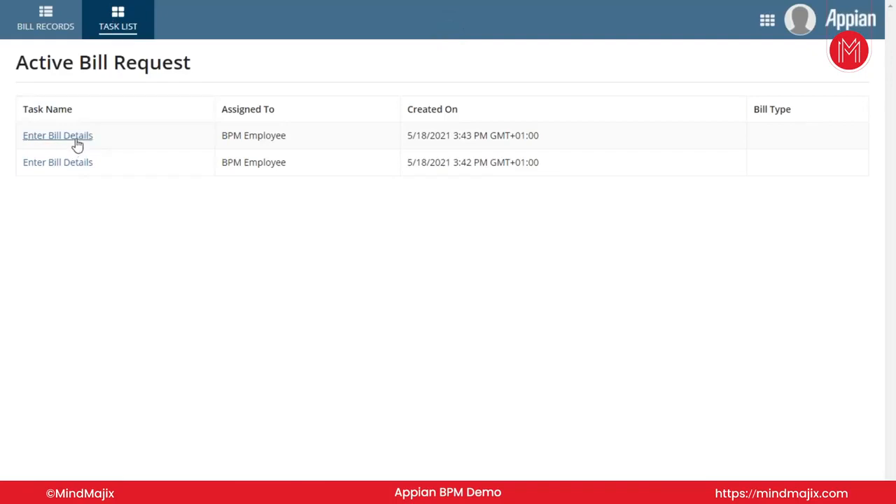
click(77, 143)
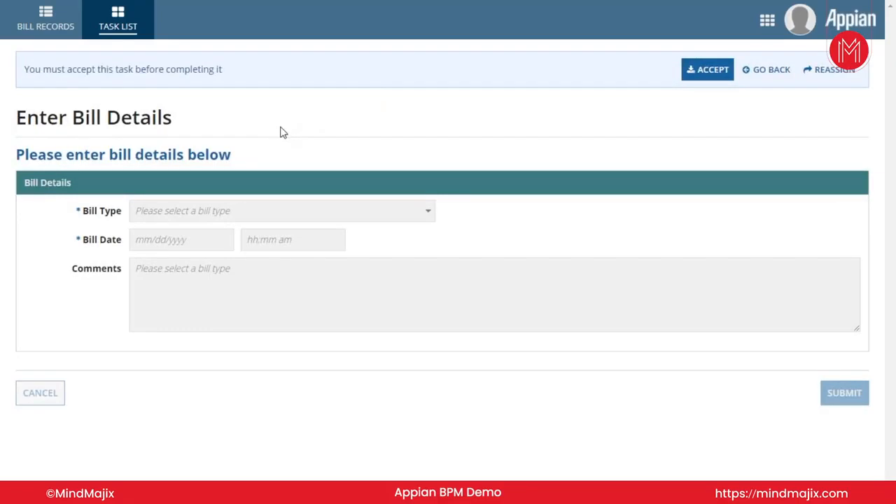
click(702, 72)
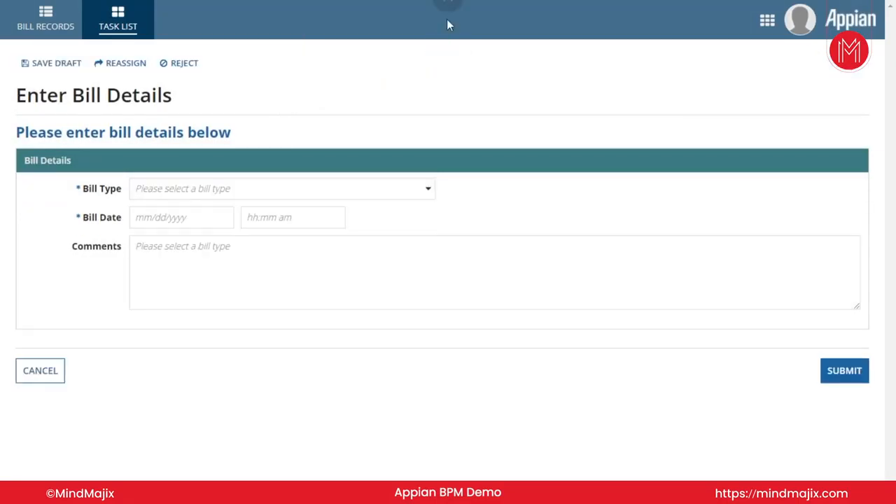
Set the bill type to Travel and the bill date to 05/17/2021 at 1:00 AM.
click(173, 193)
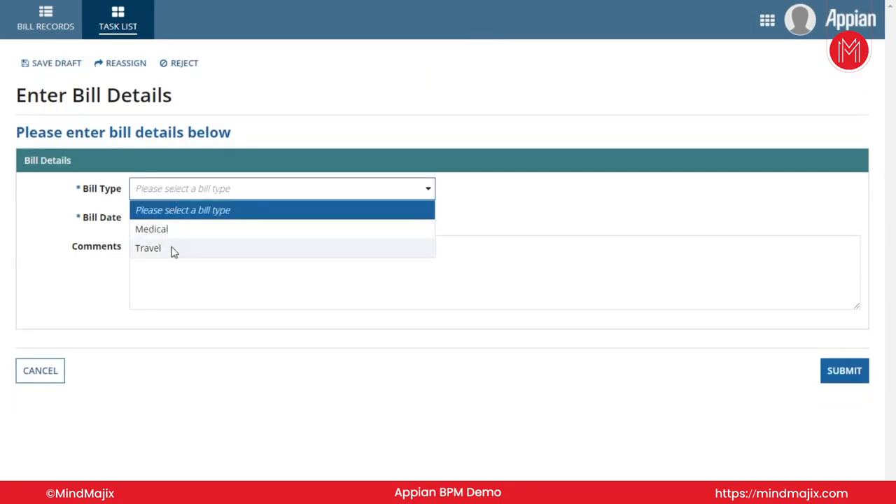
click(174, 249)
click(174, 216)
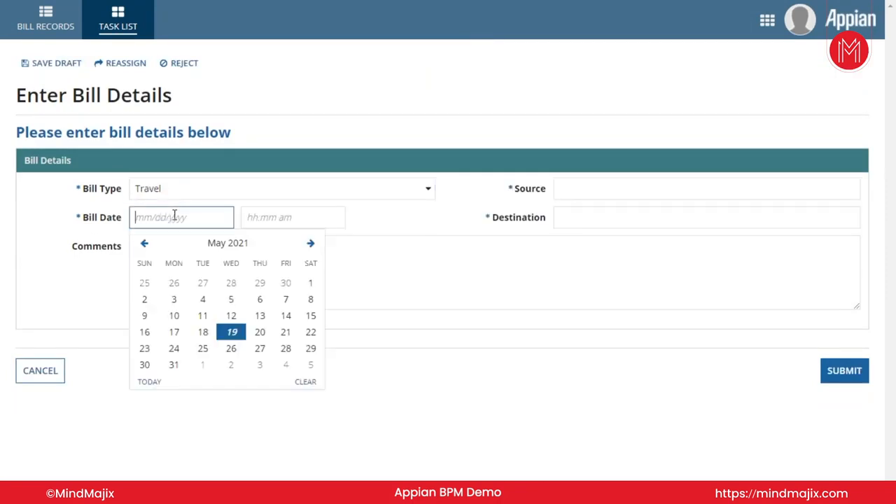
click(173, 332)
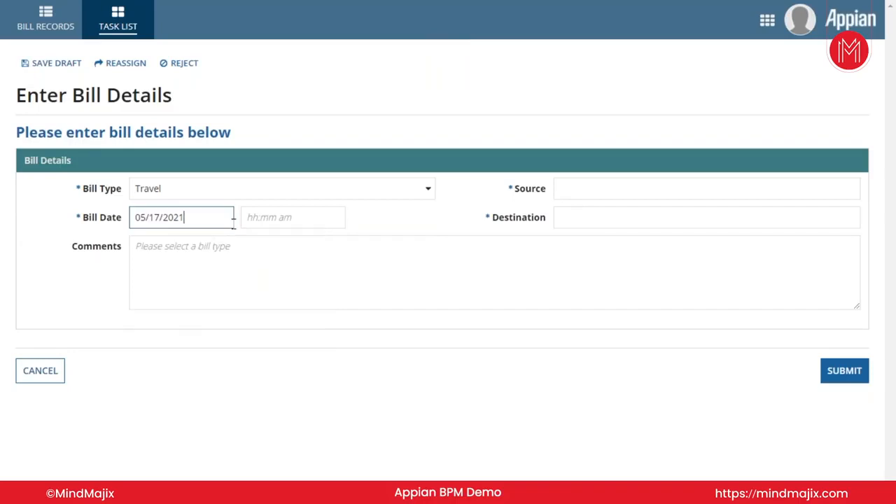
click(281, 219)
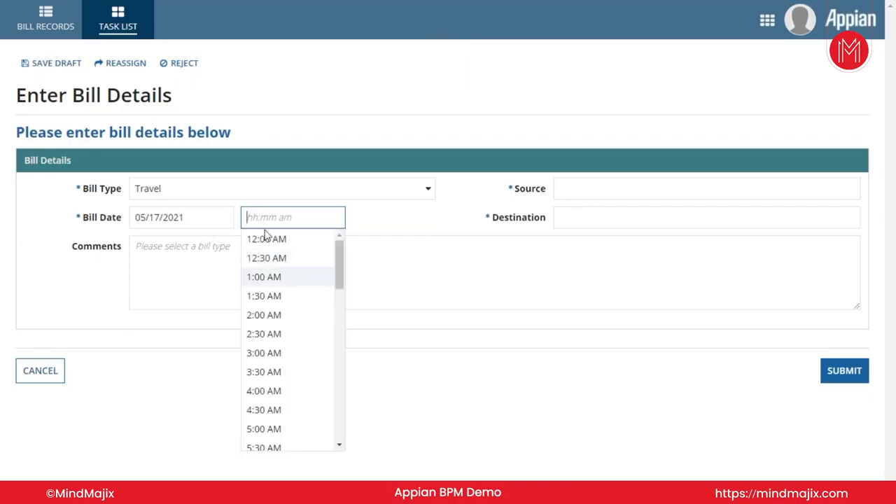
click(266, 277)
Enter Delhi as source, Pune as destination and "Office conference" as comments, and submit the bill.
click(571, 189)
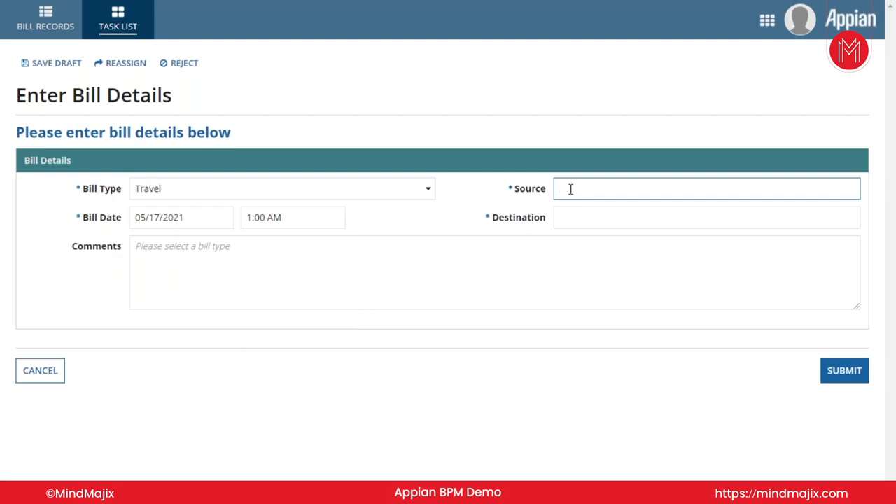
text(Delhi)
key(Tab)
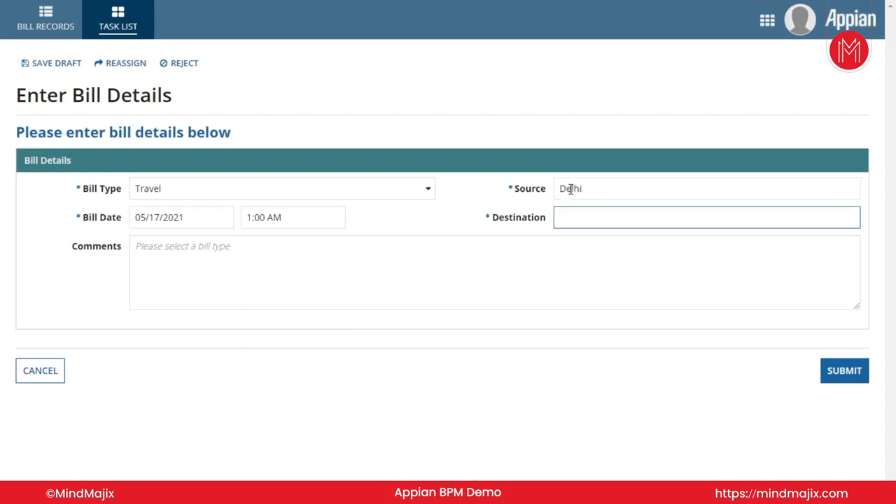
text(Pune)
click(225, 267)
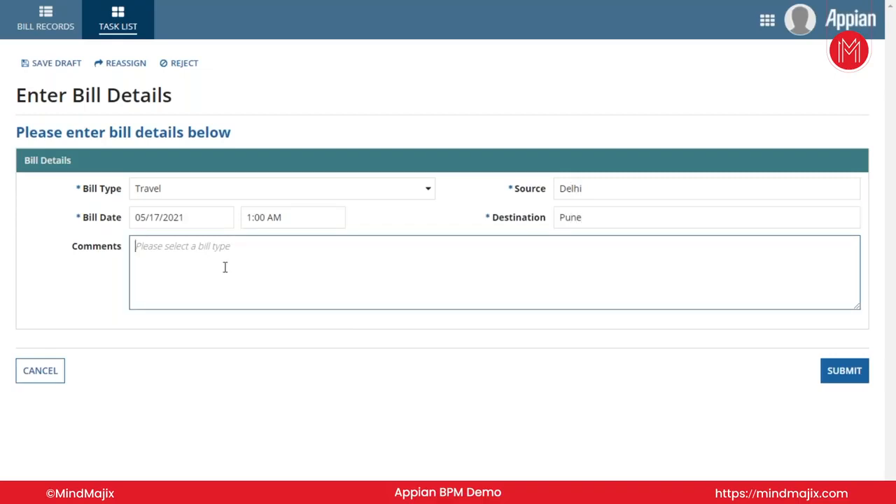
text(Office c)
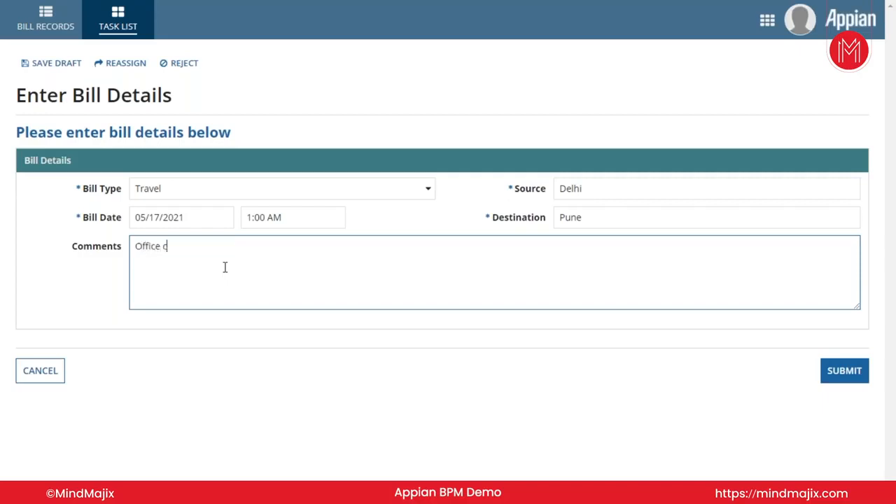
text(onference)
click(830, 376)
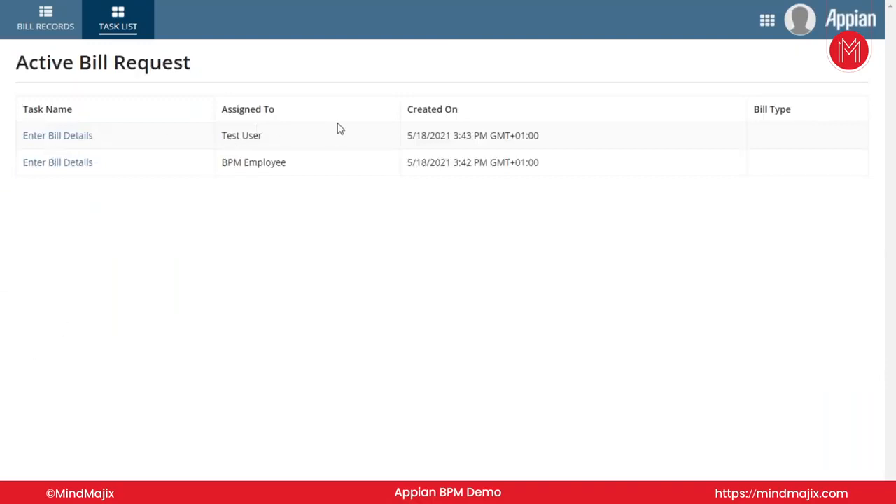
Refresh the active task list, then open and accept the travel bill's L1 Approve/Reject Task.
click(117, 28)
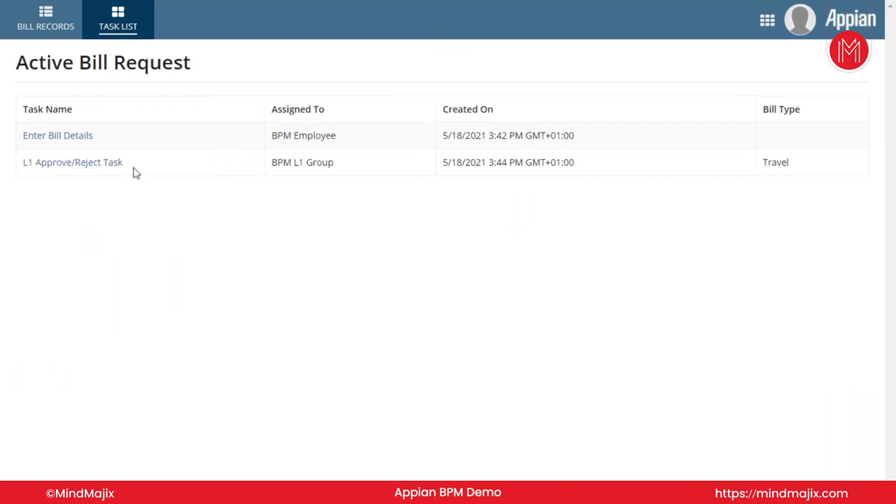
drag(132, 168, 23, 167)
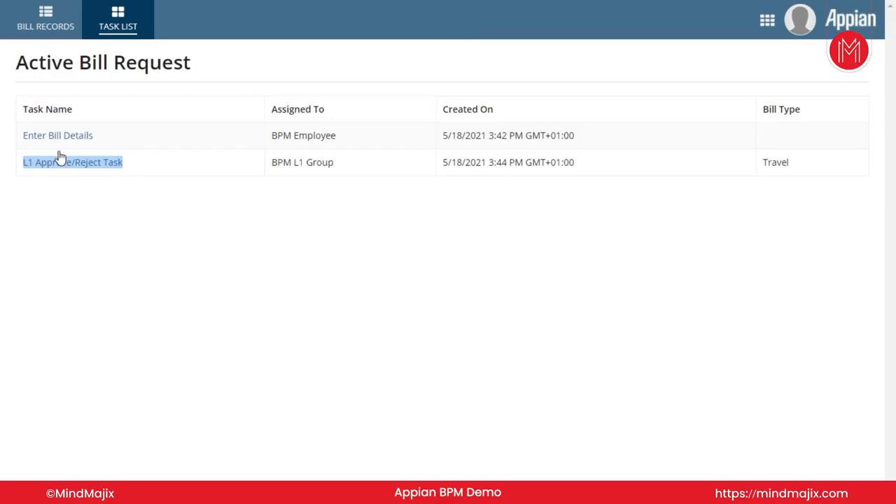
click(129, 230)
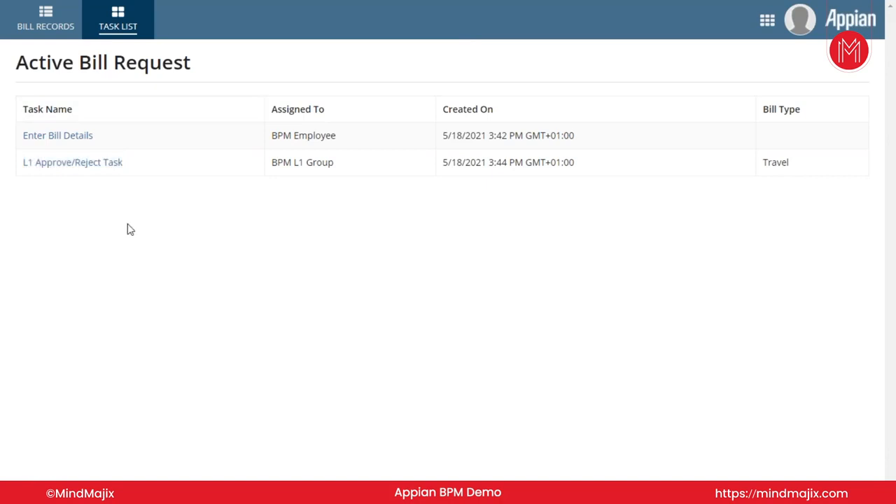
click(97, 171)
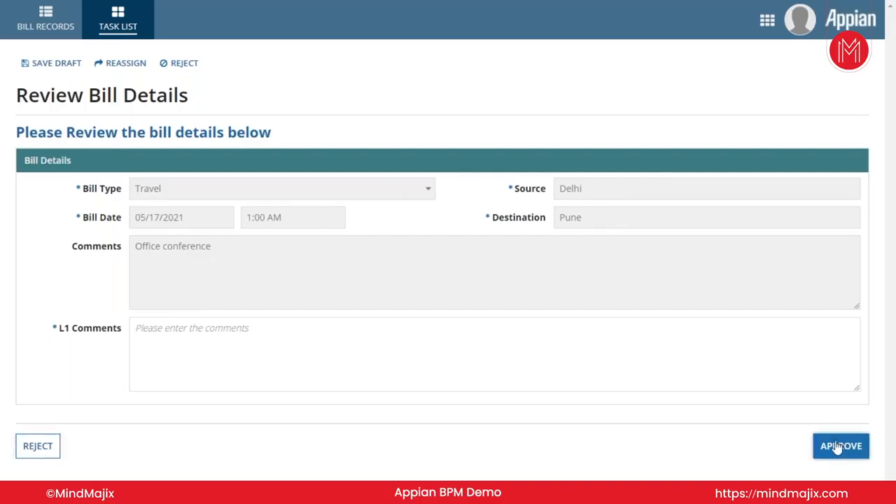
Approve the travel bill at level 1 with the L1 comment "Approve".
click(330, 357)
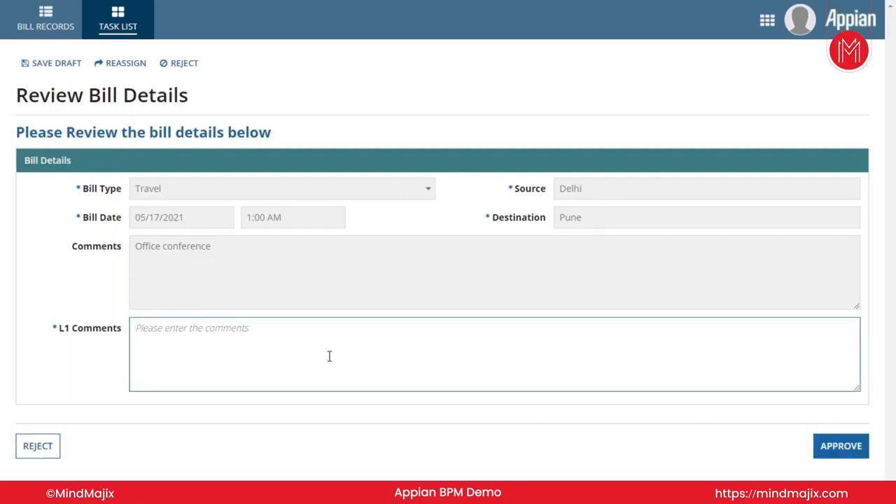
text(Approve)
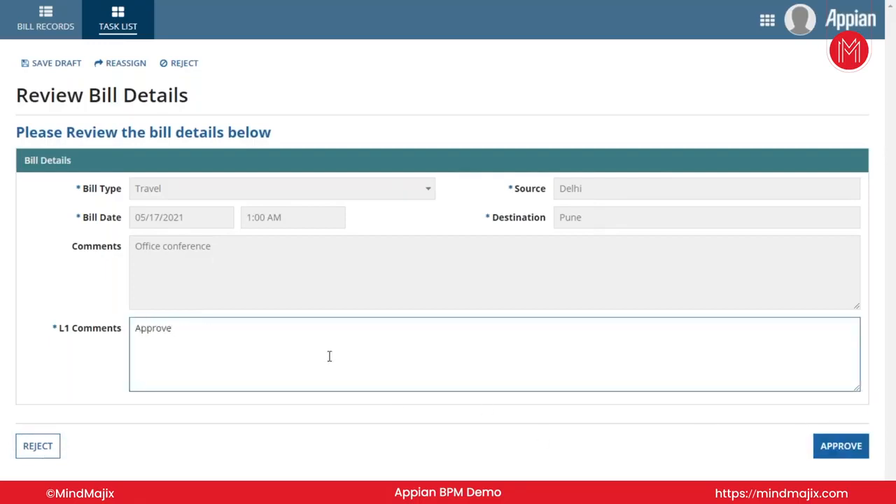
click(837, 450)
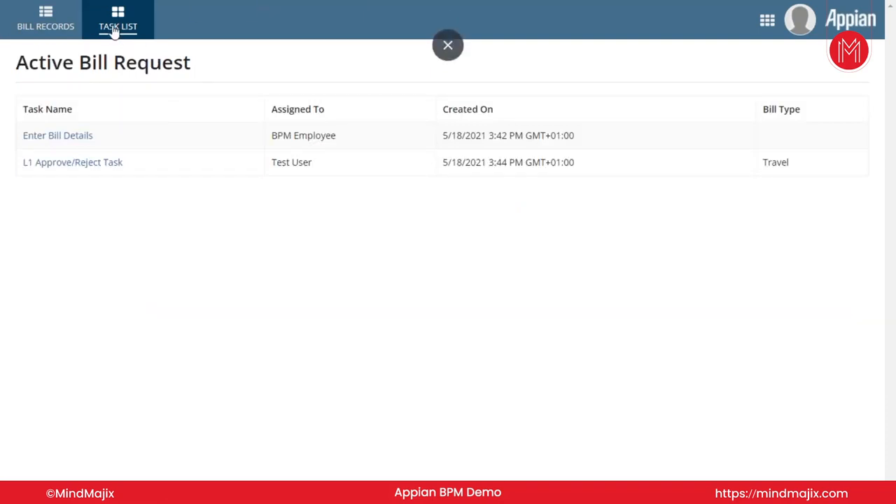
Refresh the active task list, then open and accept the travel bill's L2 Approve/Reject Task.
click(113, 33)
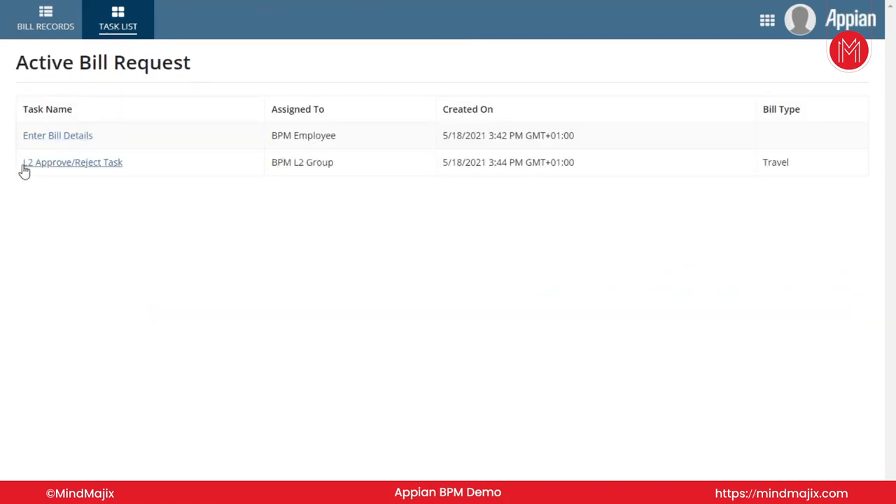
click(100, 168)
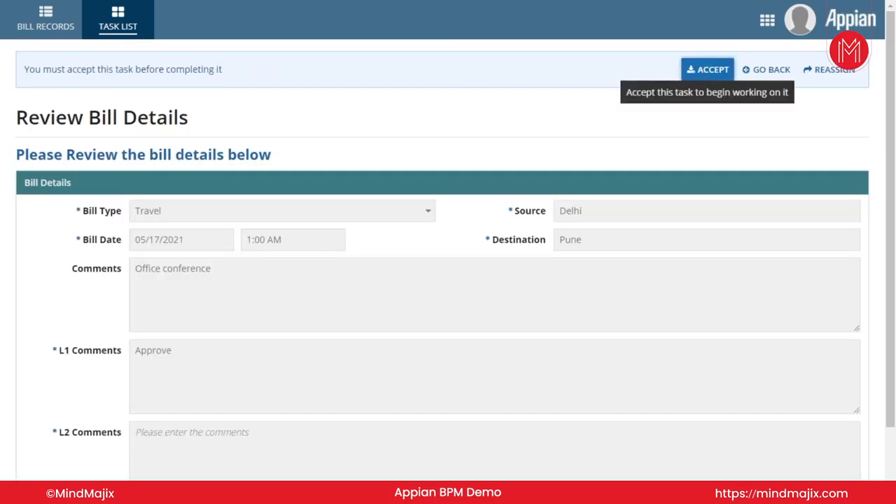
click(707, 69)
Review the employee and L1 comments, and approve the travel bill at level 2 with the L2 comment "Approved".
scroll(105, 390, down, 2)
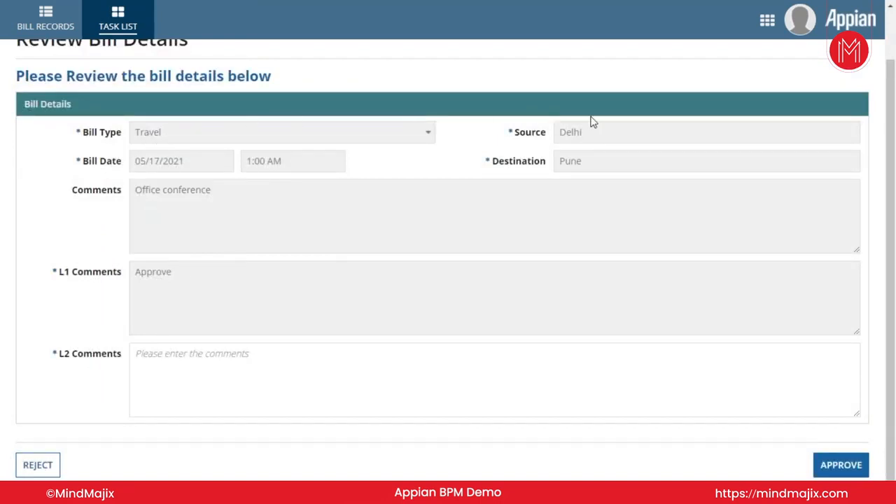
drag(60, 273, 84, 276)
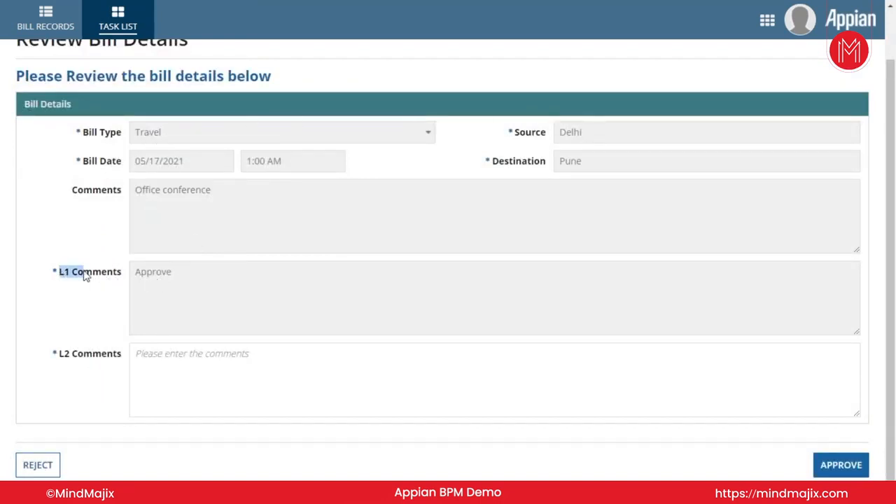
click(73, 200)
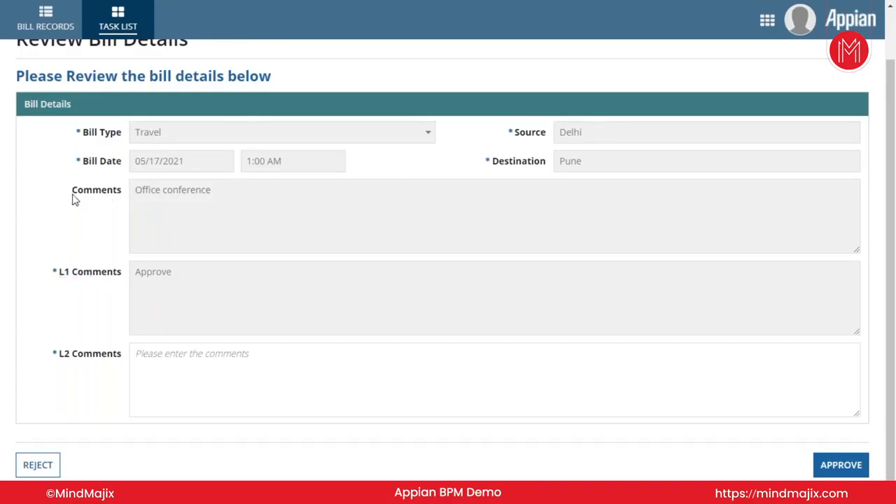
drag(75, 200, 119, 201)
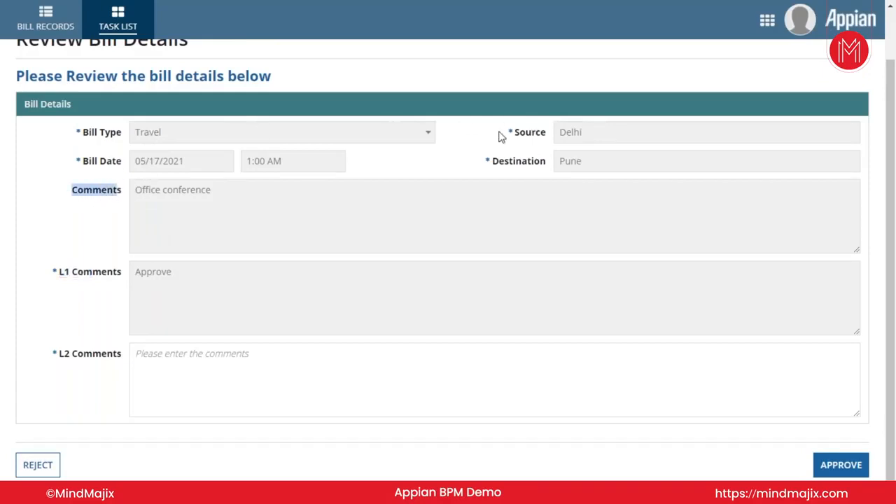
click(231, 374)
text(Approved)
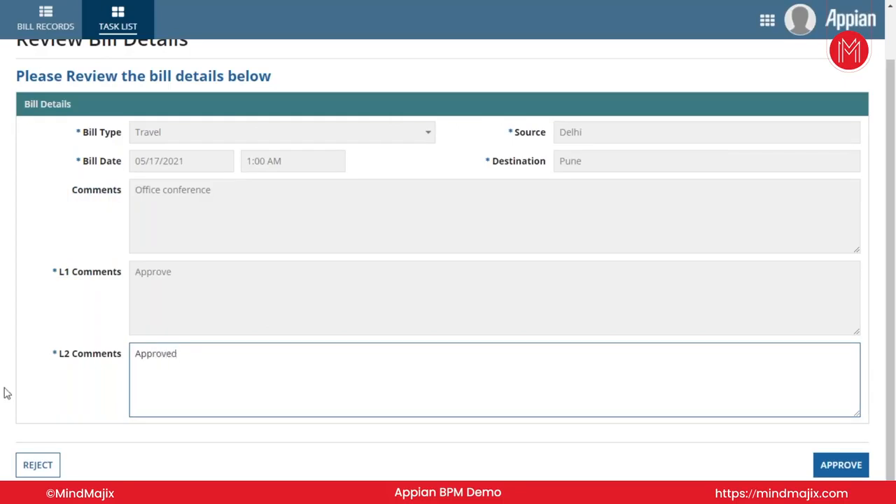
click(835, 468)
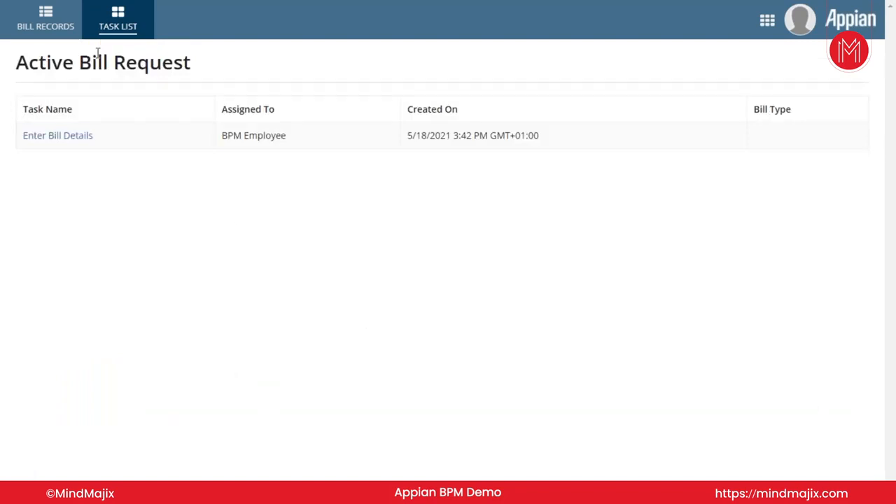
Open the new Office conference travel bill from the bill records and view its summary.
click(42, 23)
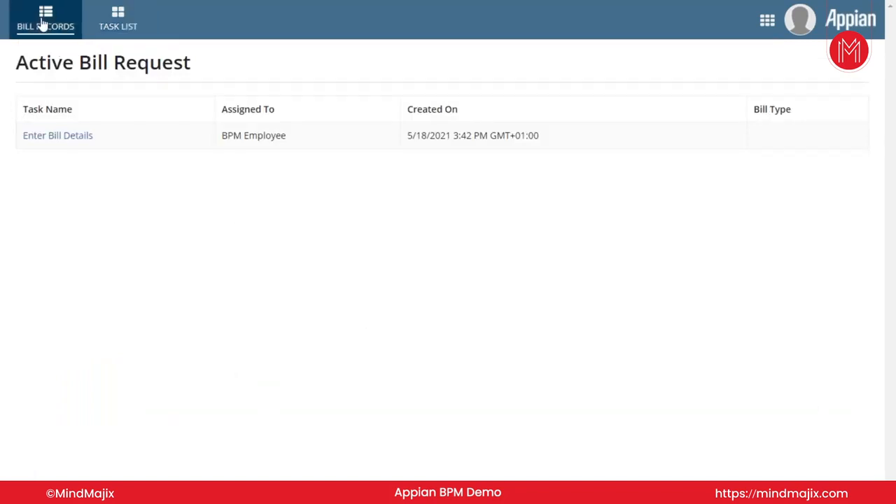
scroll(184, 196, down, 5)
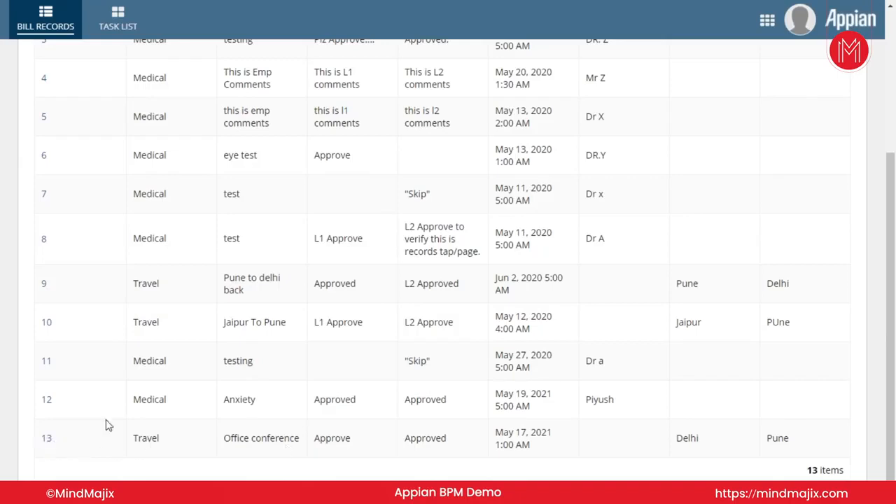
click(47, 440)
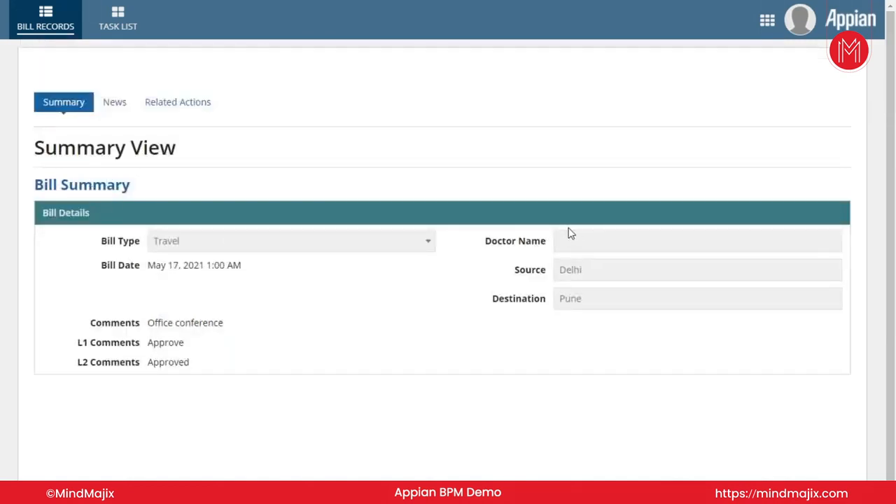
scroll(209, 300, down, 1)
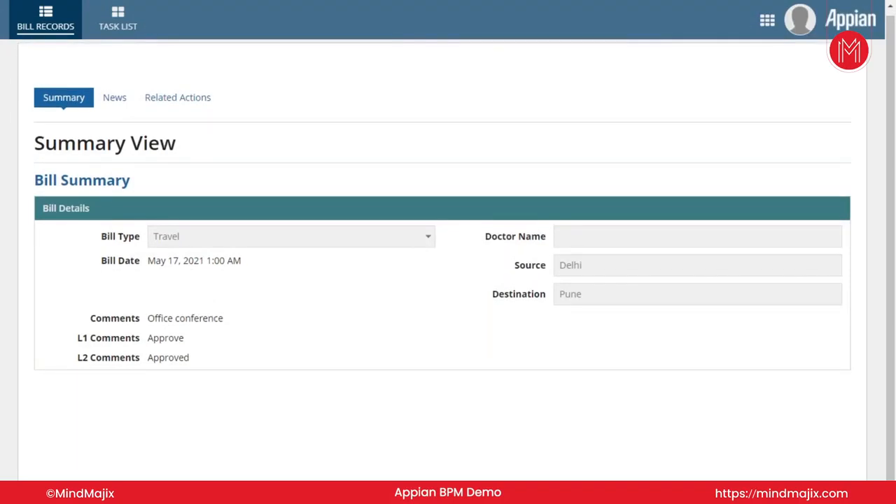